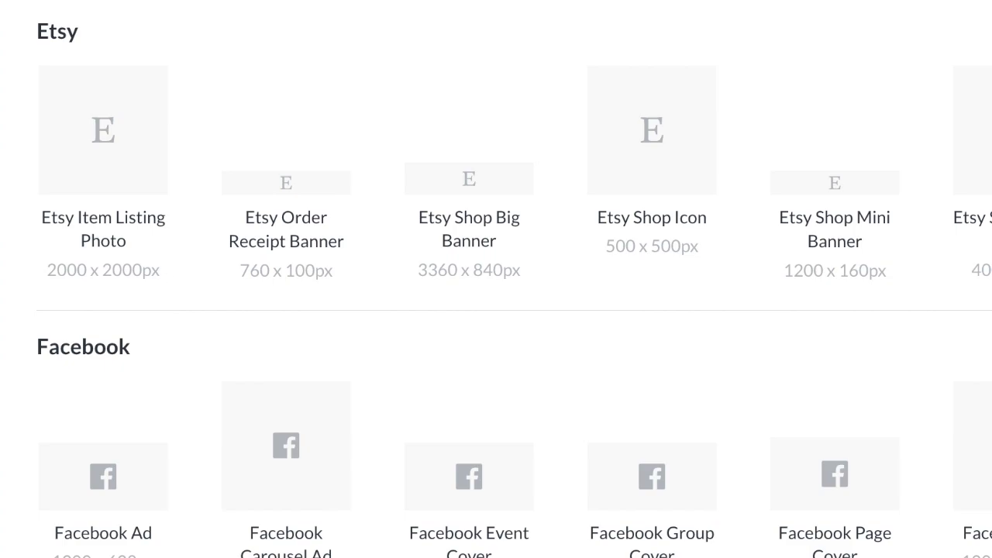
Browse the preset canvas sizes listed for Etsy, Facebook, Instagram, Medium and Pinterest
scroll(496, 279, down, 14)
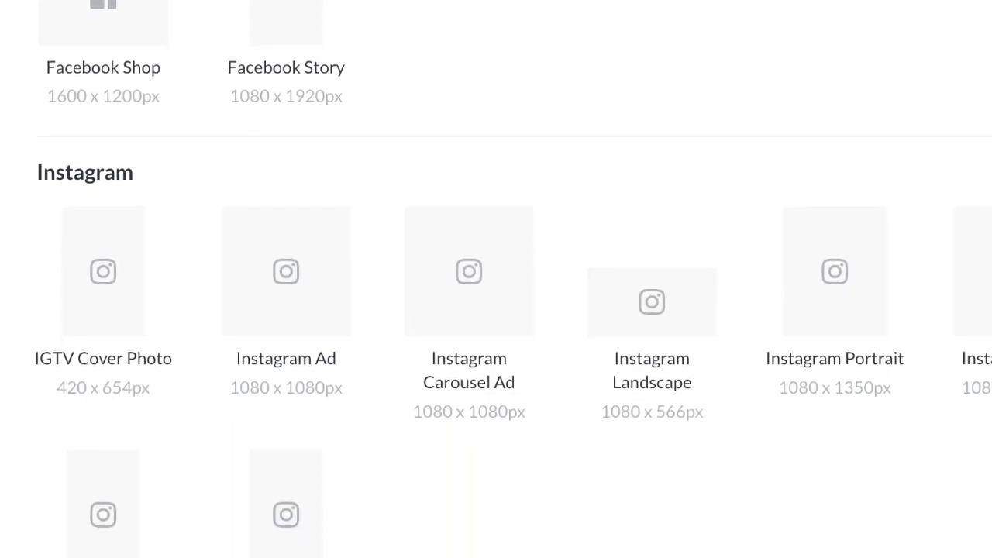
scroll(496, 279, down, 11)
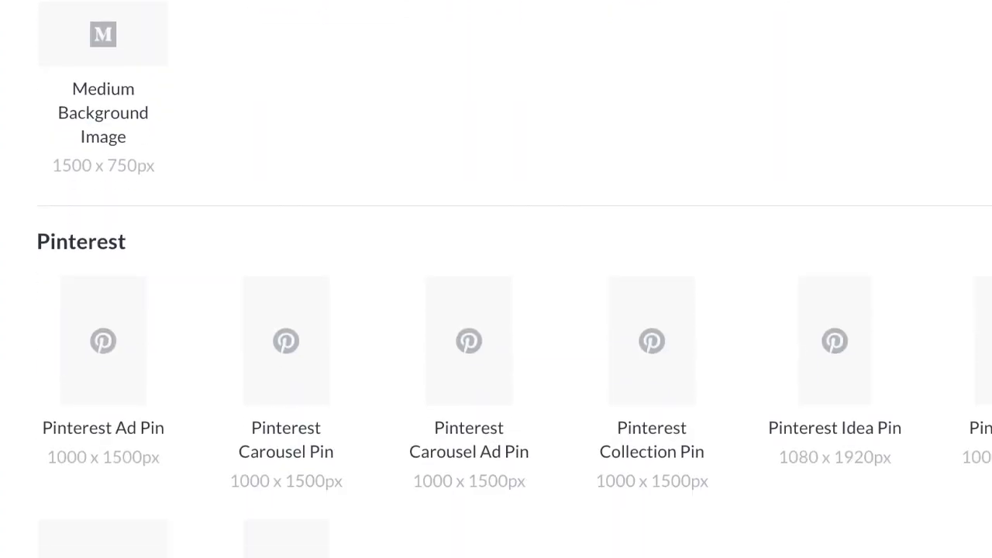
scroll(496, 279, down, 3)
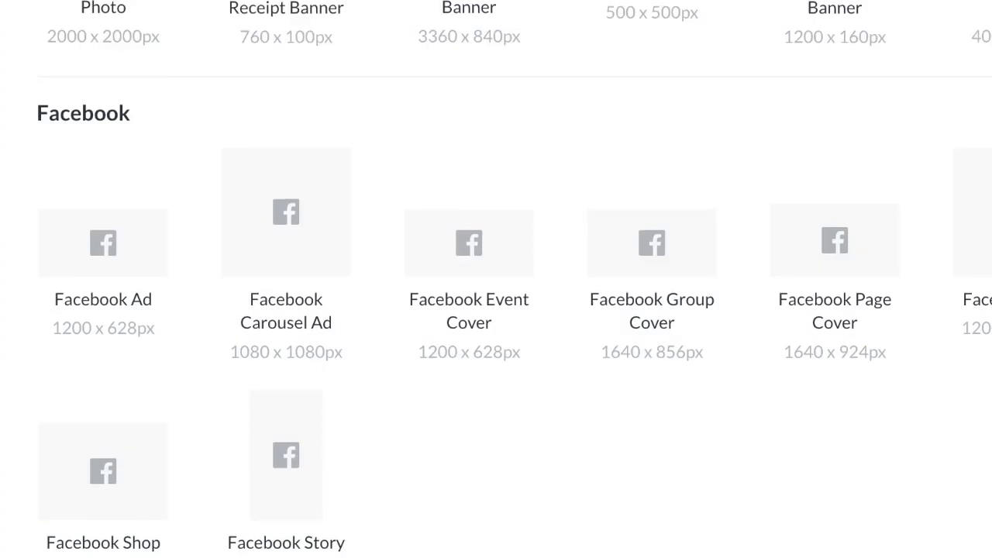
scroll(497, 279, up, 3)
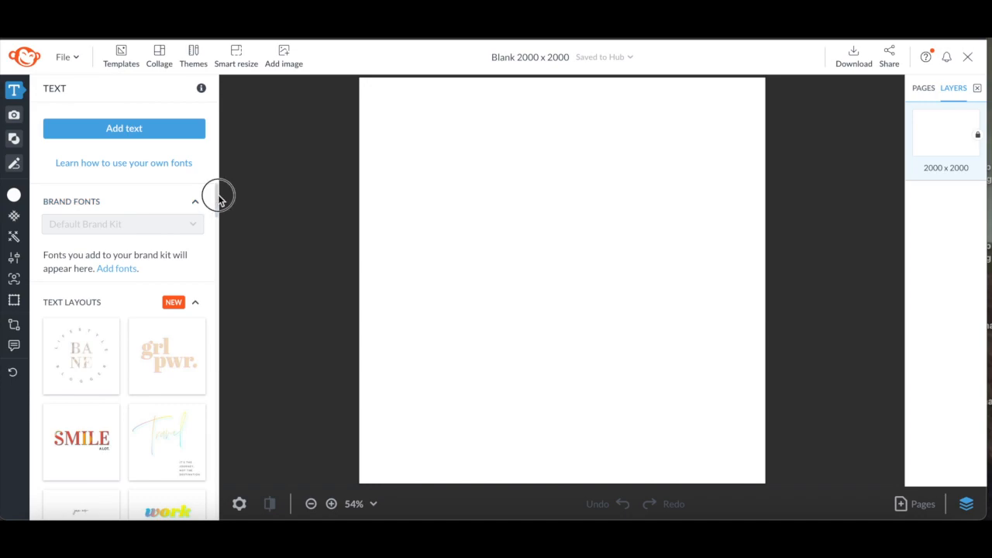
Add the circular 'BA NE' lifestyle blogger text layout to the blank 2000 x 2000 canvas
drag(218, 198, 217, 201)
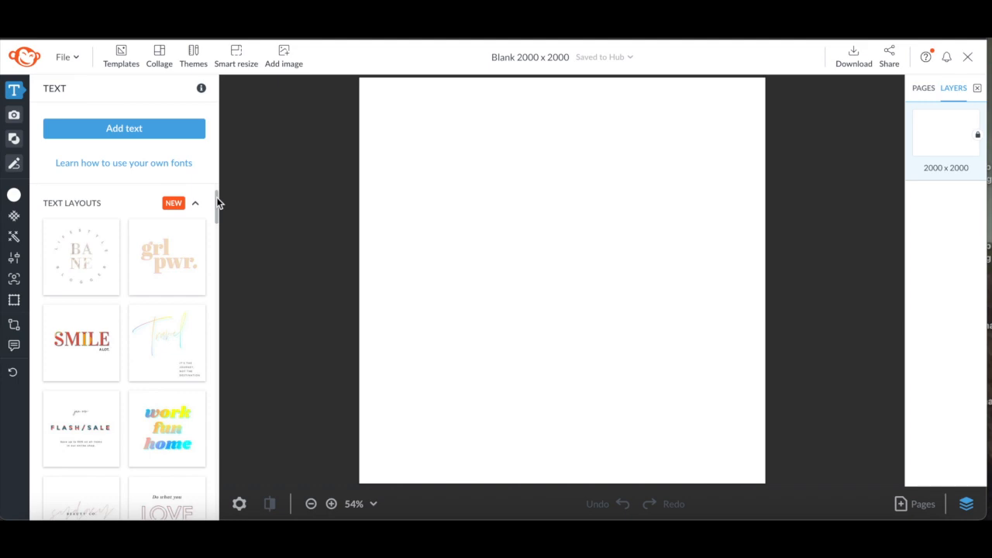
drag(217, 198, 215, 203)
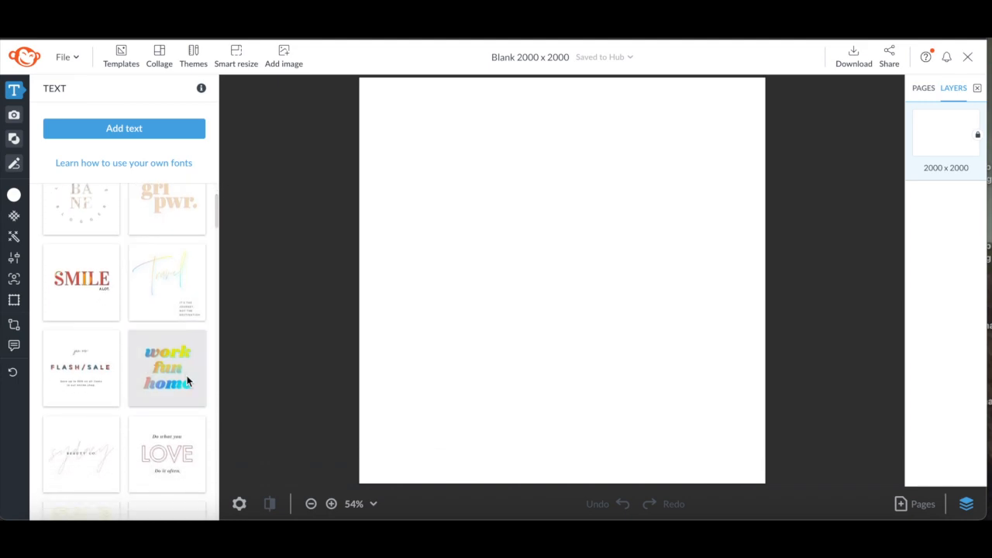
mouse_move(216, 214)
mouse_down()
mouse_move(217, 262)
mouse_move(215, 234)
mouse_up()
click(82, 360)
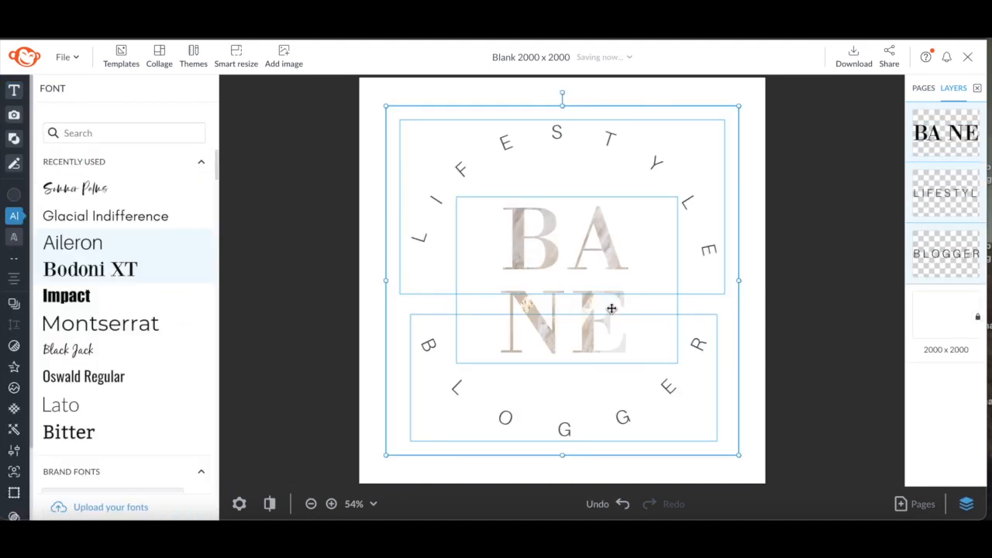
Replace the layout's large centre text with DA DA
click(836, 308)
click(634, 303)
double_click(633, 304)
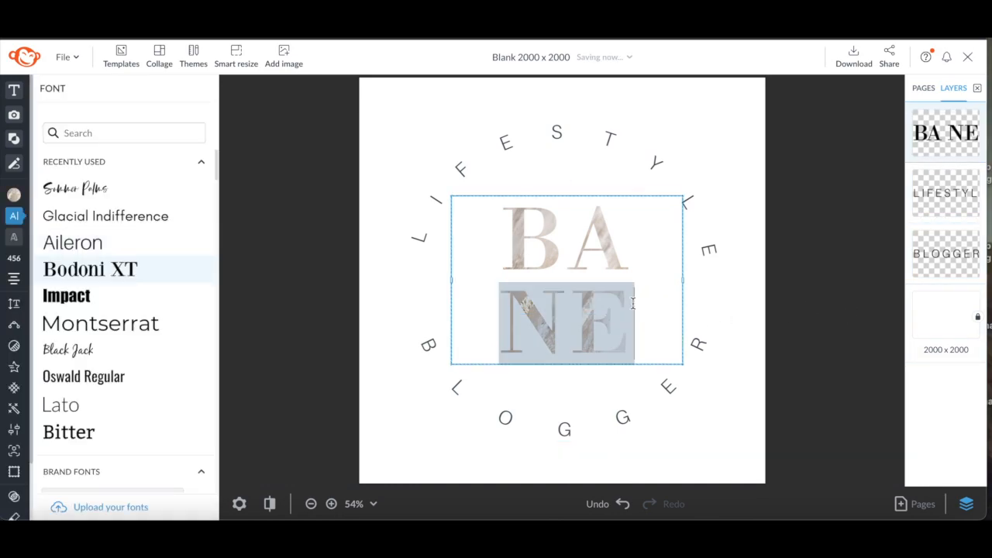
drag(642, 315, 500, 246)
text(DA DA)
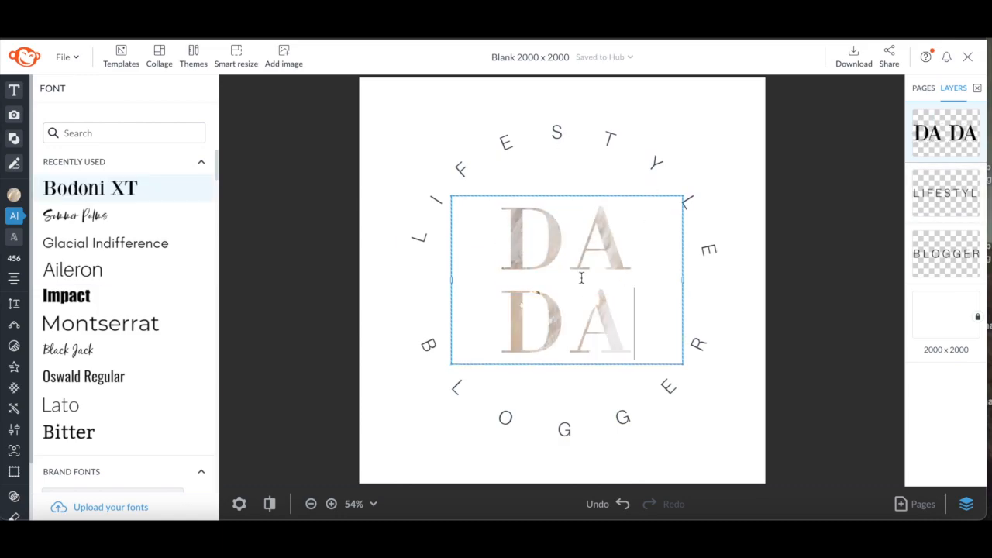
key(Escape)
Replace the curved text along the top of the circle with DAD LIFE
click(635, 167)
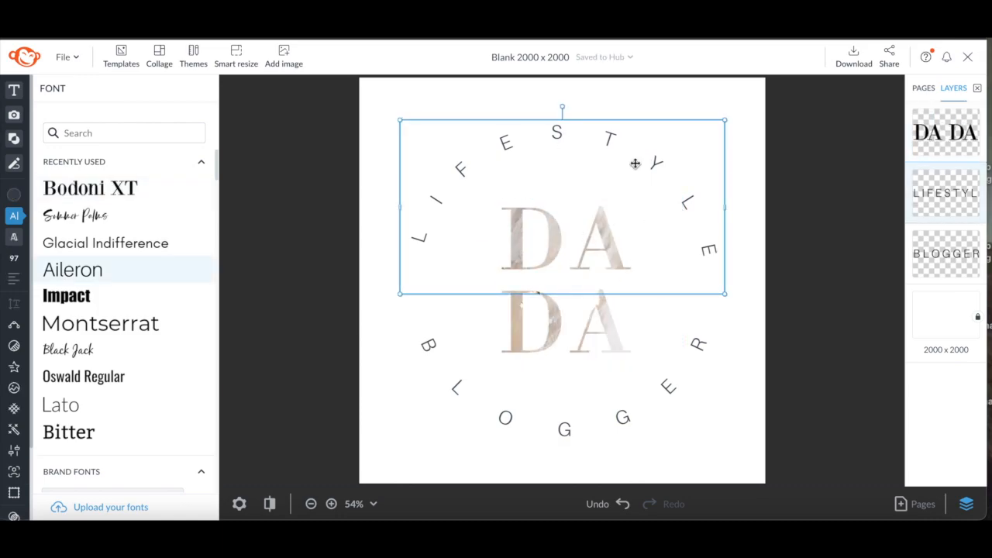
double_click(689, 237)
drag(547, 204, 402, 205)
text(DA)
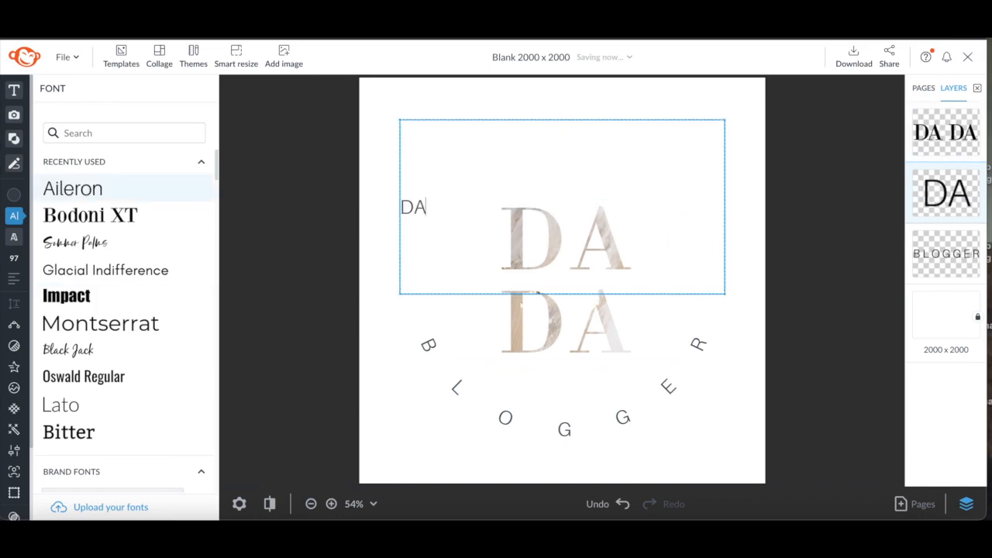
text(D LIFE)
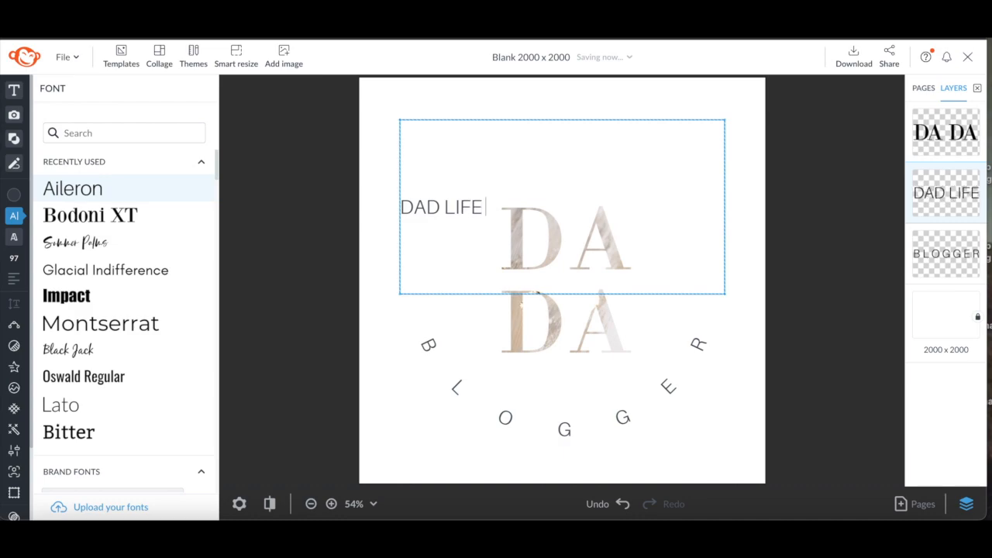
Replace the curved text along the bottom of the circle with BEST DADA EVER and deselect it
click(674, 395)
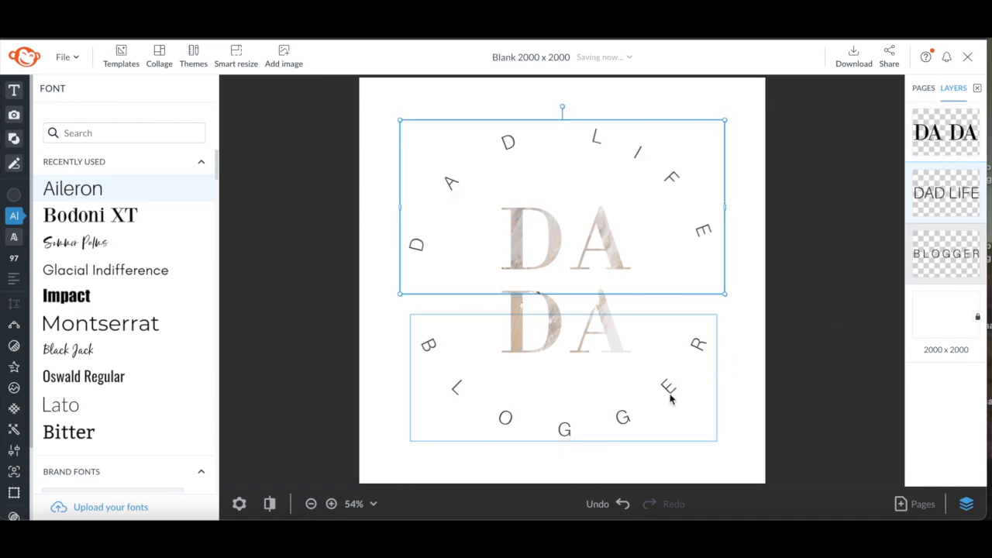
double_click(656, 406)
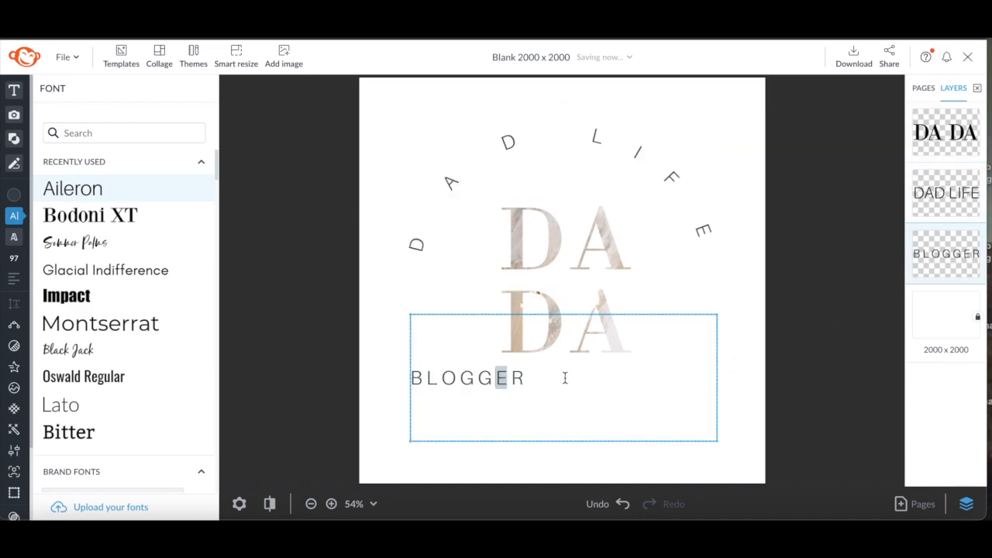
drag(549, 377, 408, 378)
text(B)
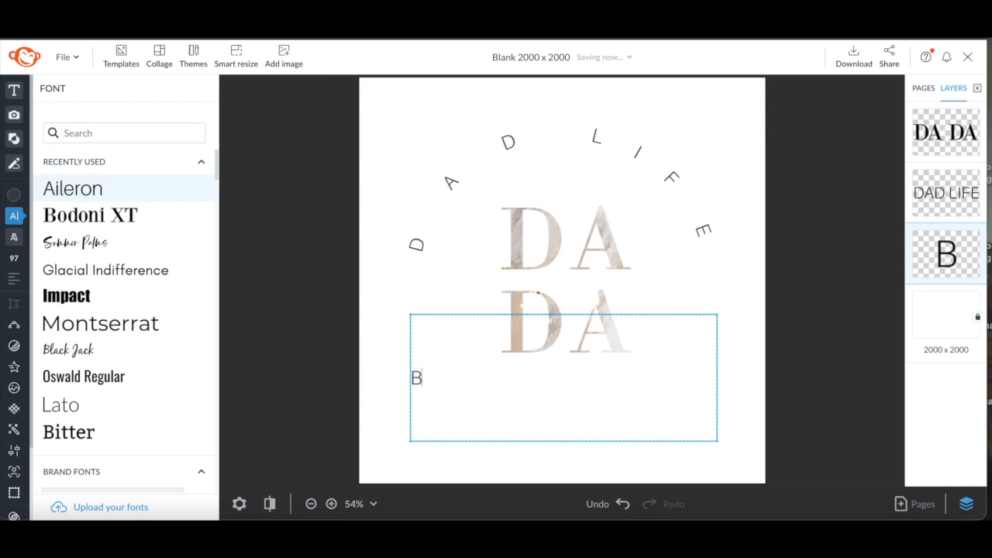
text(EST DADA EVER)
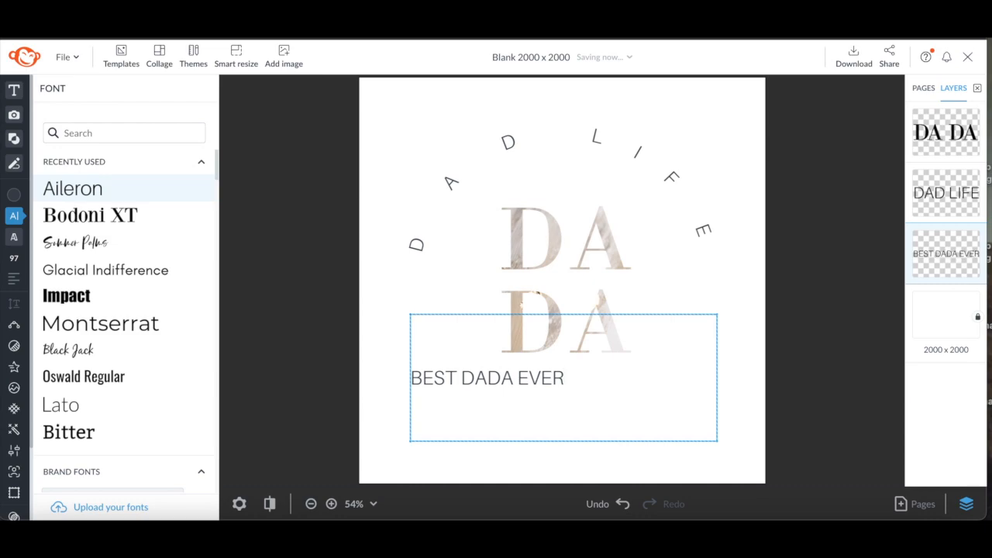
click(846, 380)
click(846, 381)
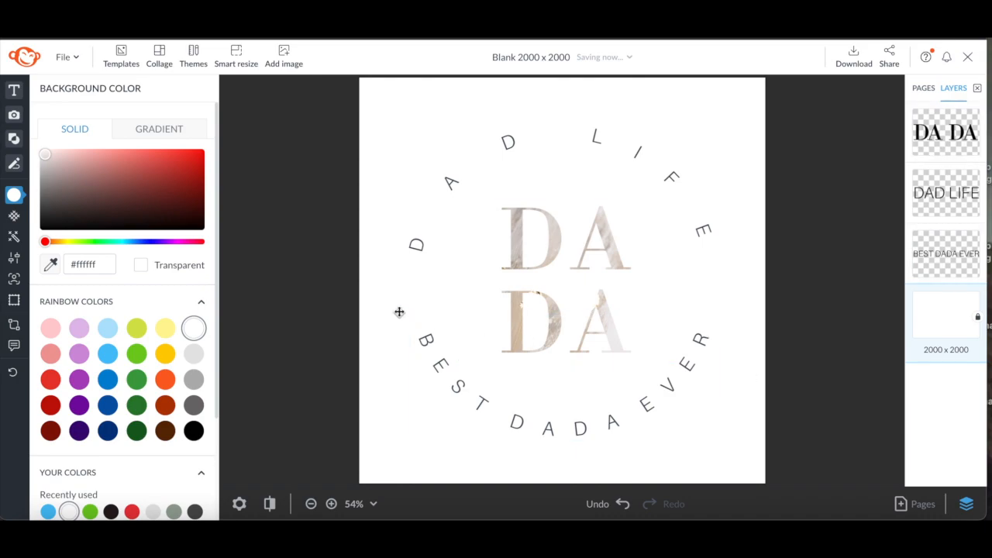
Add the '10K thank you' text layout from the Text panel to the canvas
mouse_move(29, 124)
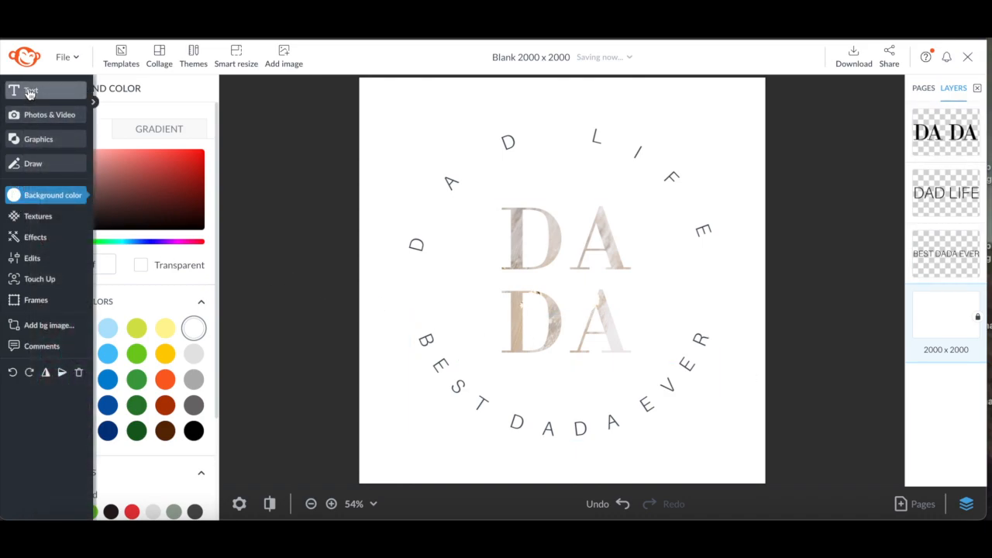
click(28, 90)
drag(215, 193, 216, 259)
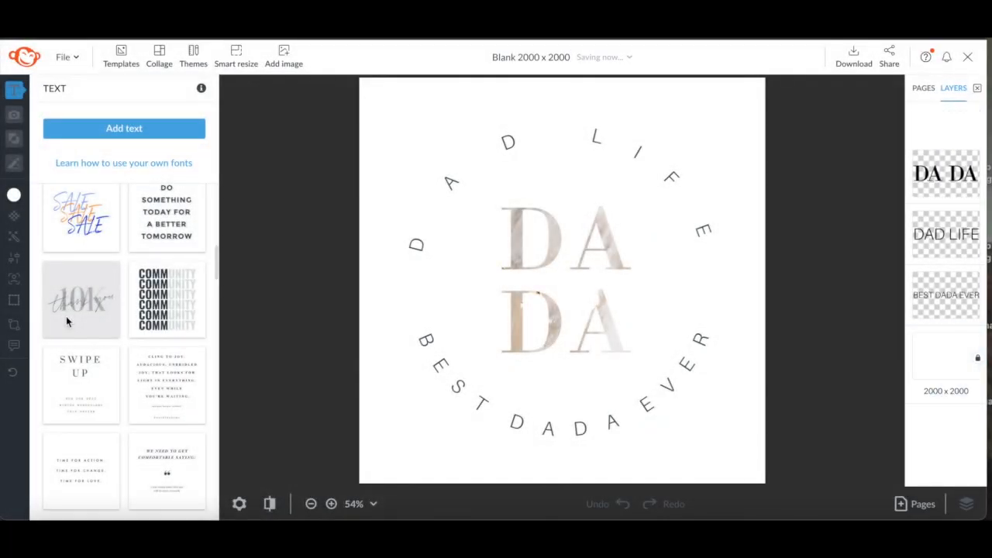
click(65, 316)
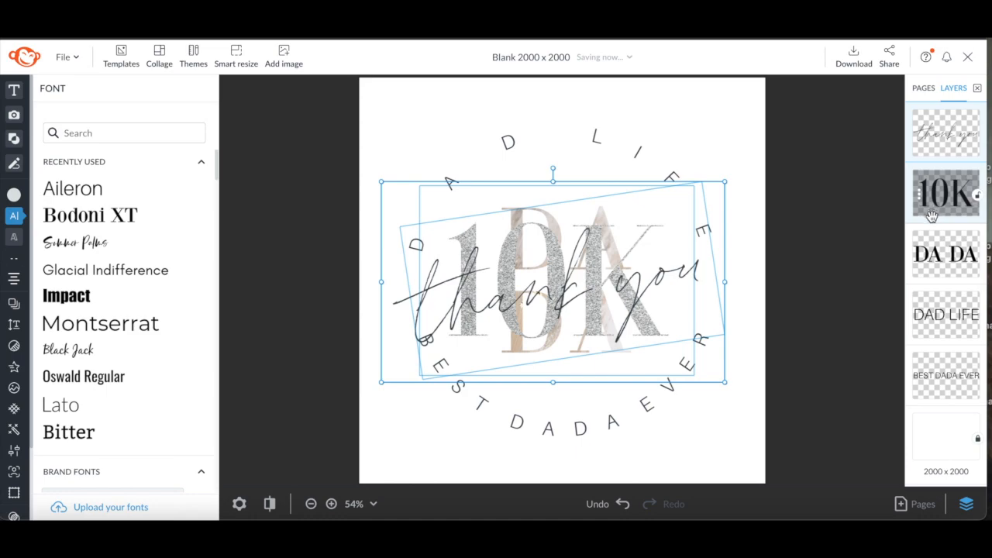
Delete the DA DA, DAD LIFE and BEST DADA EVER layers, leaving only the 10K layout
key(Delete)
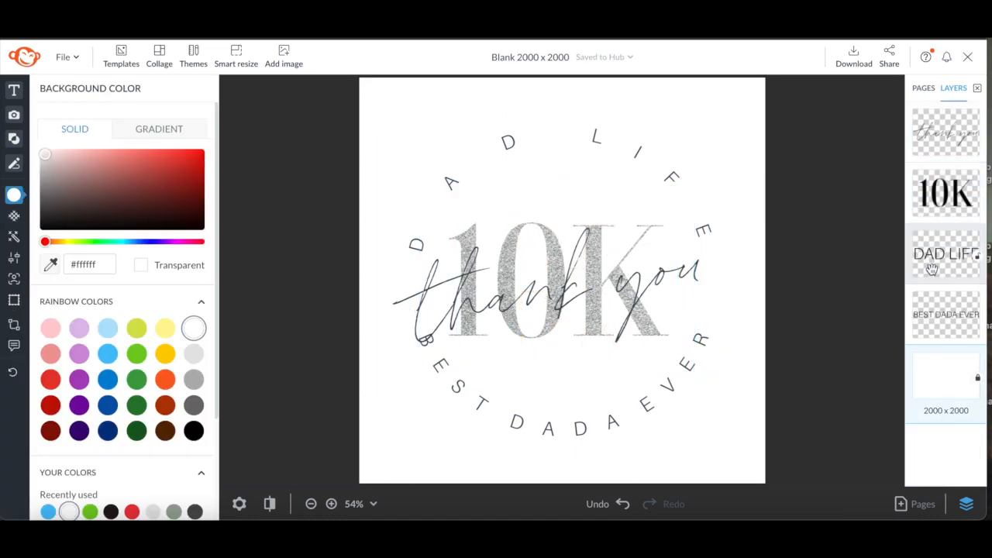
click(933, 268)
key(Delete)
click(932, 268)
key(Delete)
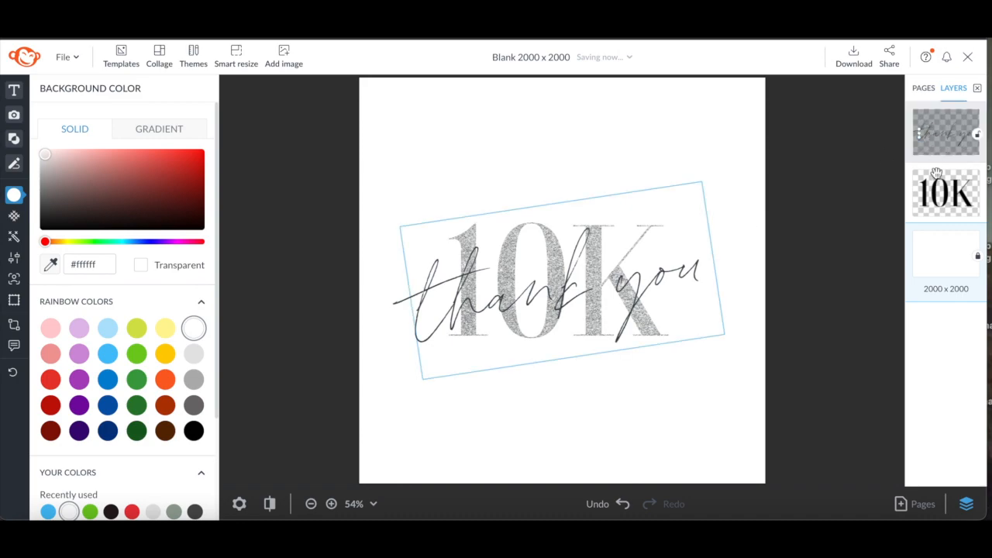
Enlarge the 'thank you' script and move it down below the 10K text
click(936, 202)
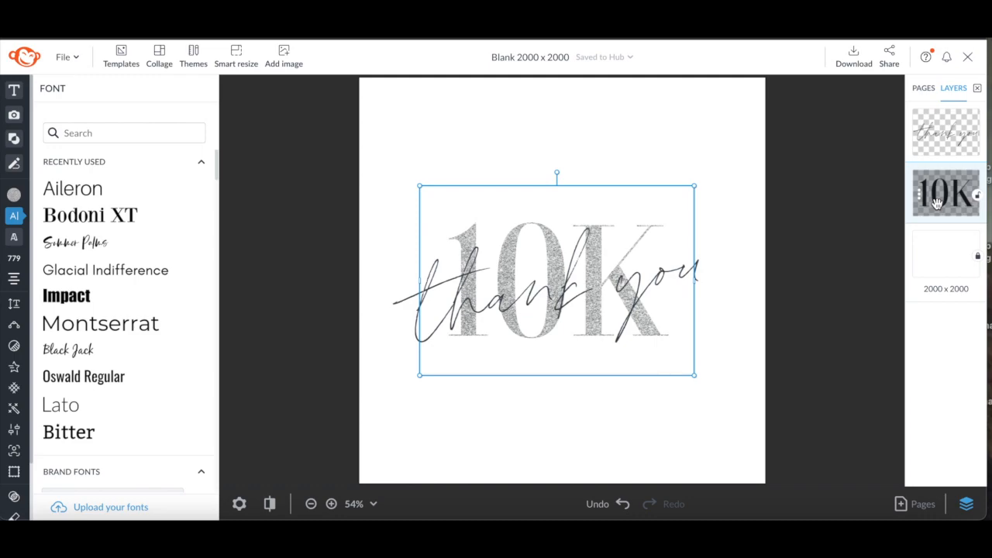
drag(408, 392, 372, 416)
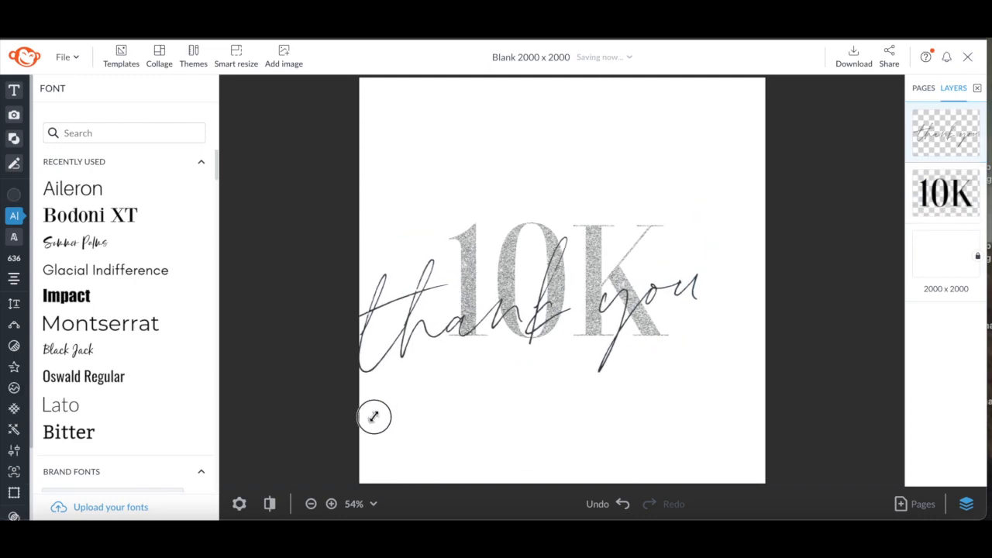
drag(488, 327, 524, 370)
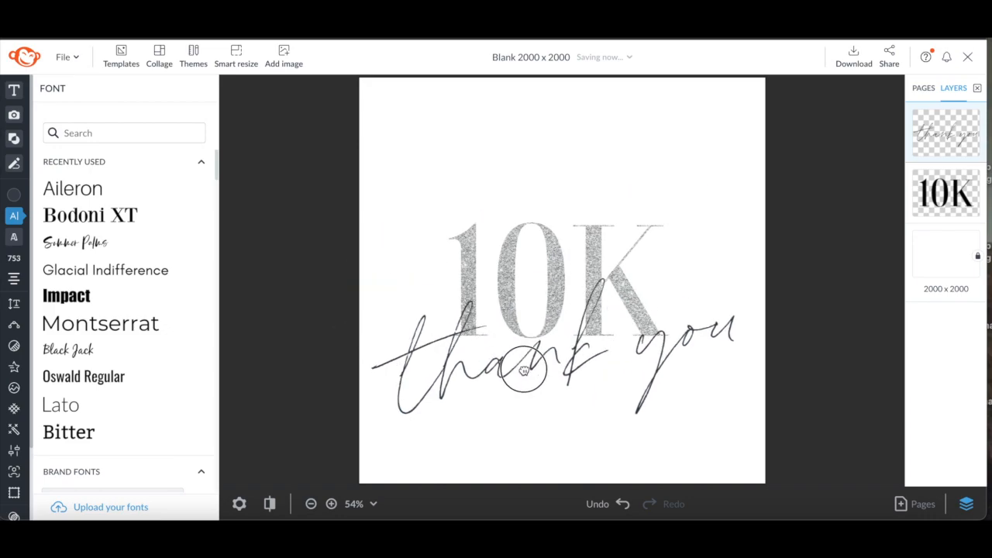
key(Delete)
drag(232, 194, 227, 292)
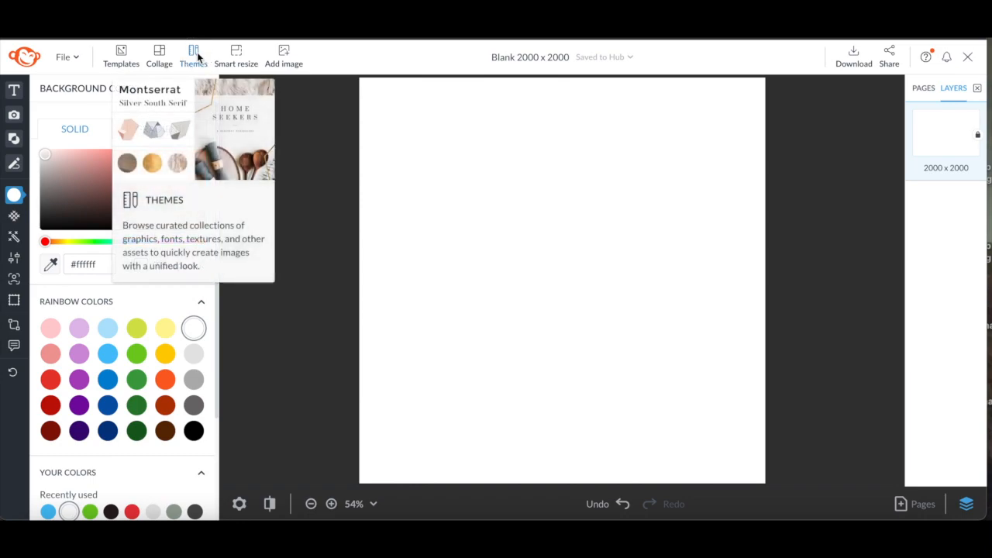
Open the Themes list and view the Santa Land theme's fonts and effects
click(197, 52)
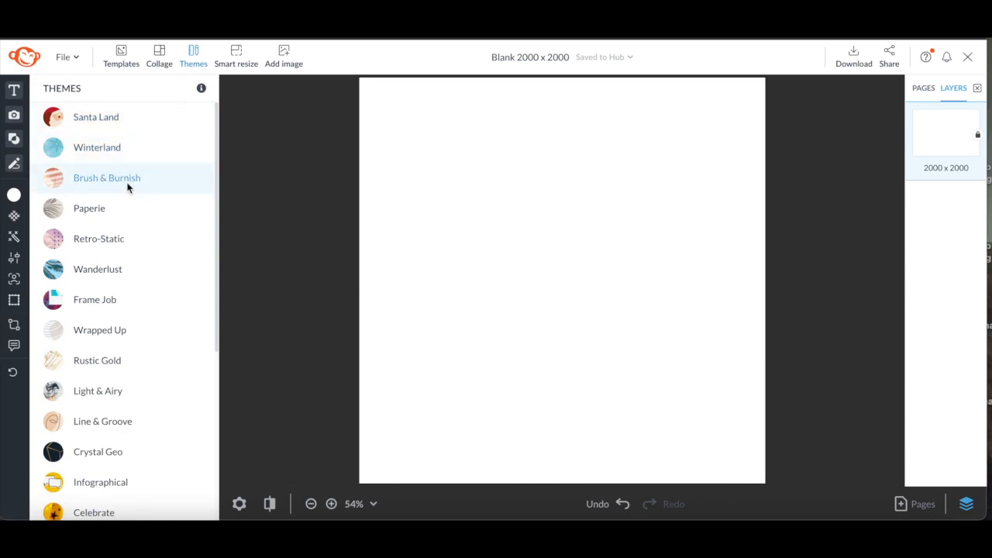
click(96, 119)
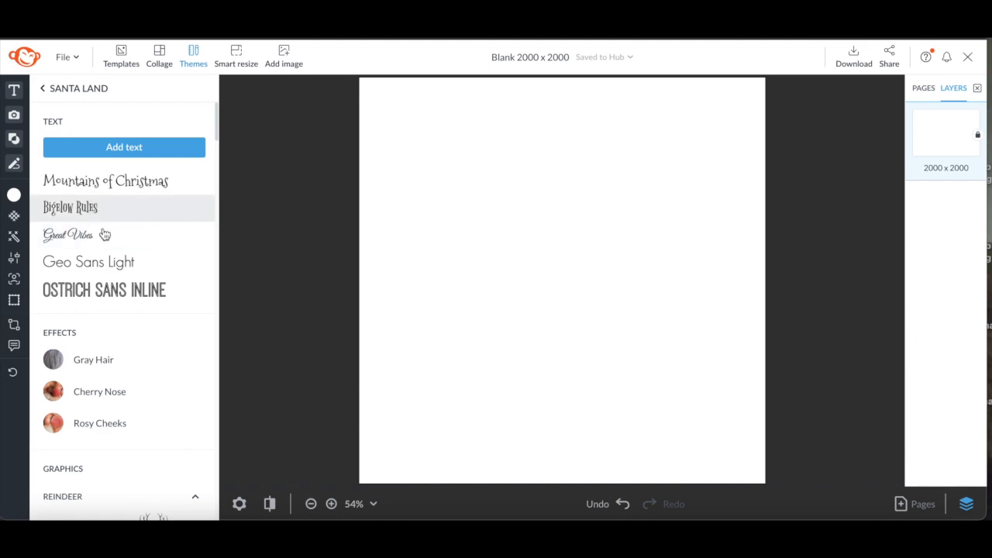
mouse_move(219, 126)
mouse_down()
mouse_move(204, 463)
mouse_move(215, 387)
mouse_move(217, 108)
mouse_up()
drag(218, 108, 217, 105)
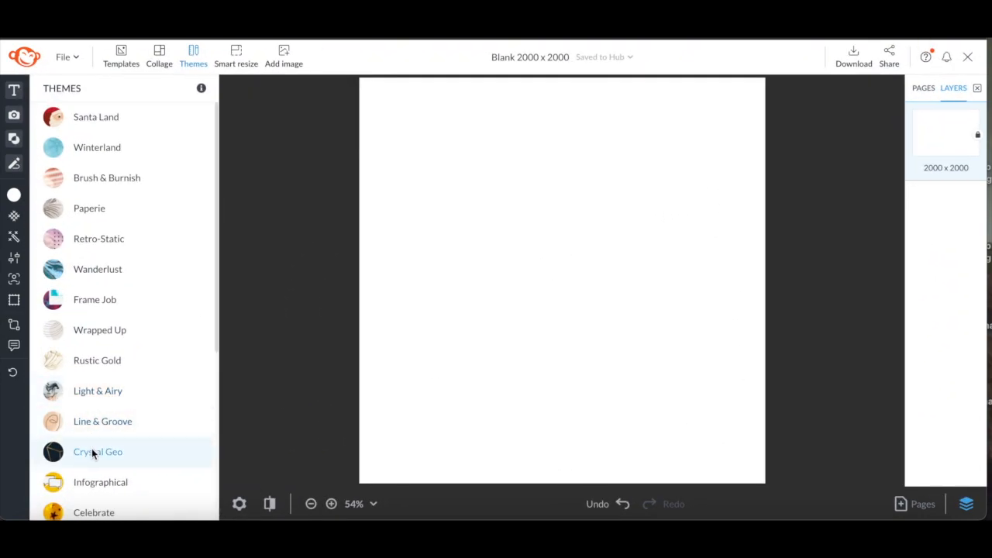
Open the Crystal Geo theme and apply its Crystal Geos jewelry logo template
click(91, 450)
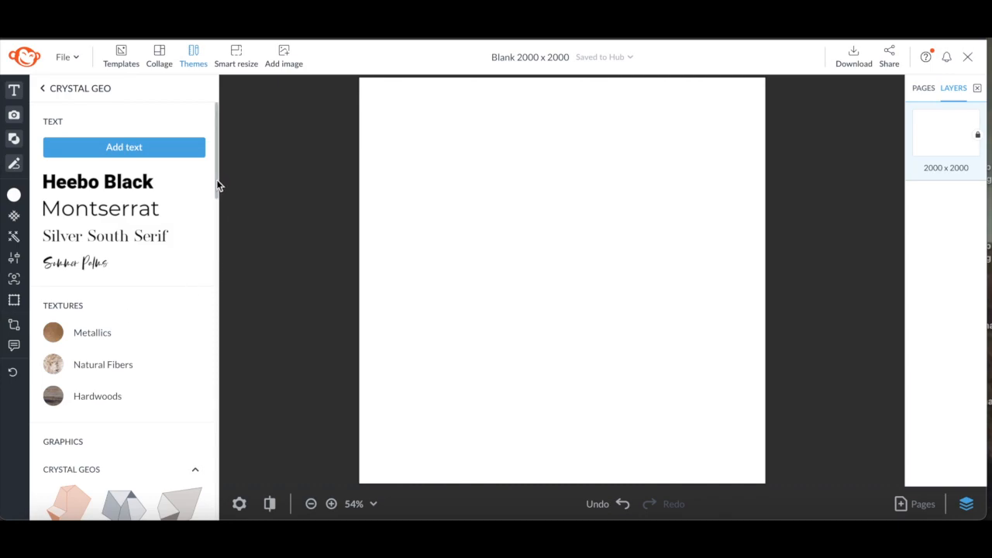
drag(218, 194, 215, 381)
click(84, 212)
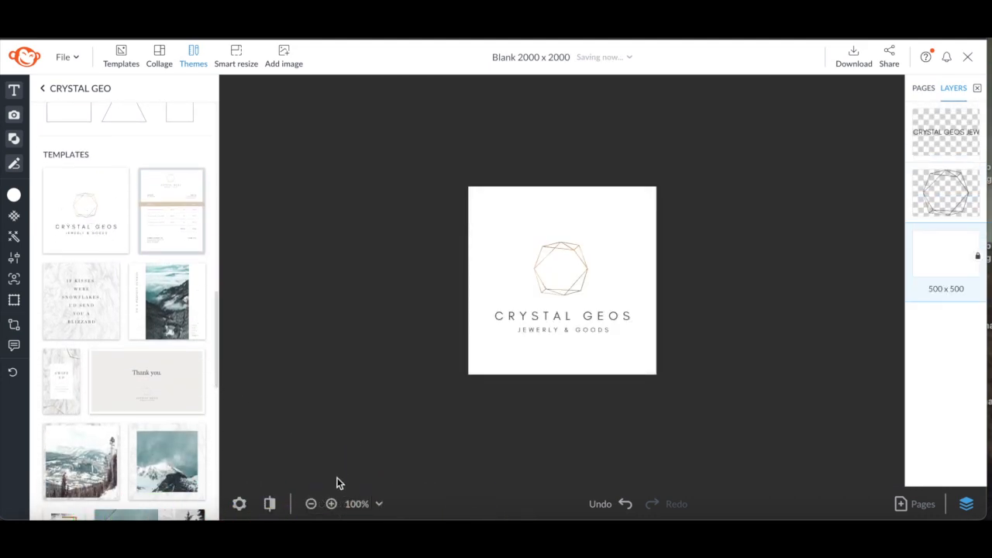
Zoom the canvas to 150% and replace the logo's main name text with a person's full name
click(331, 504)
click(331, 504)
click(330, 504)
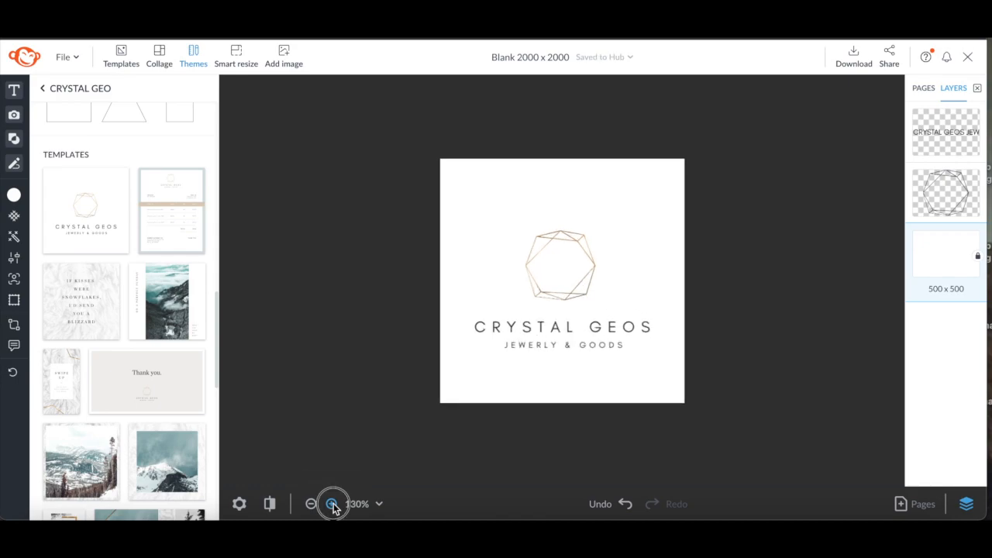
click(331, 504)
click(331, 504)
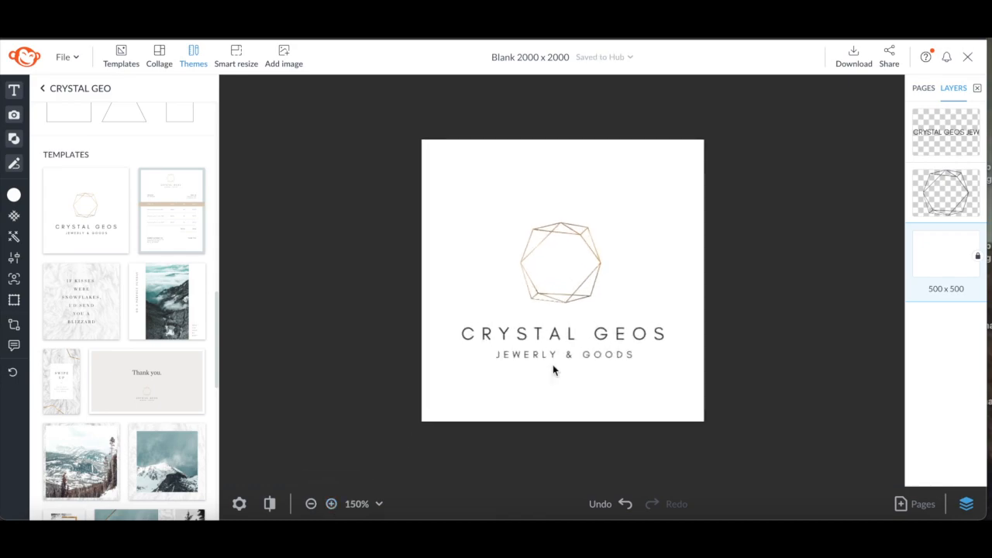
click(672, 333)
drag(671, 333, 463, 343)
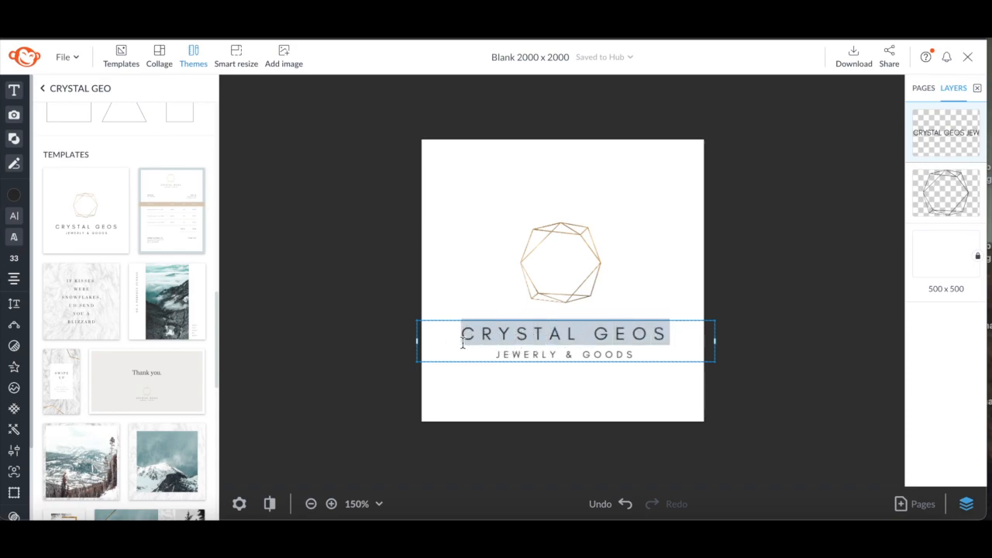
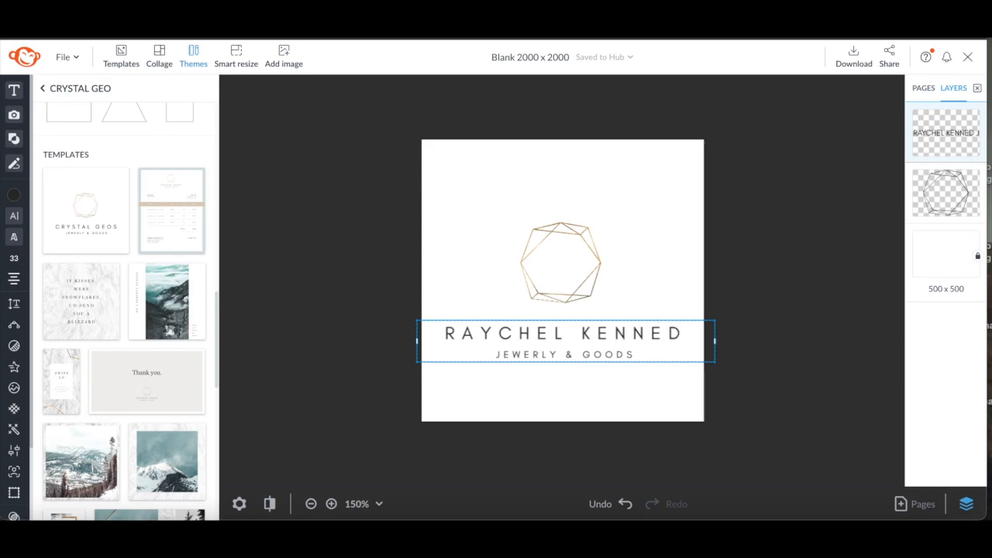
Replace the logo's tagline text with DIGITAL DESIGNS
click(637, 353)
drag(638, 354, 493, 355)
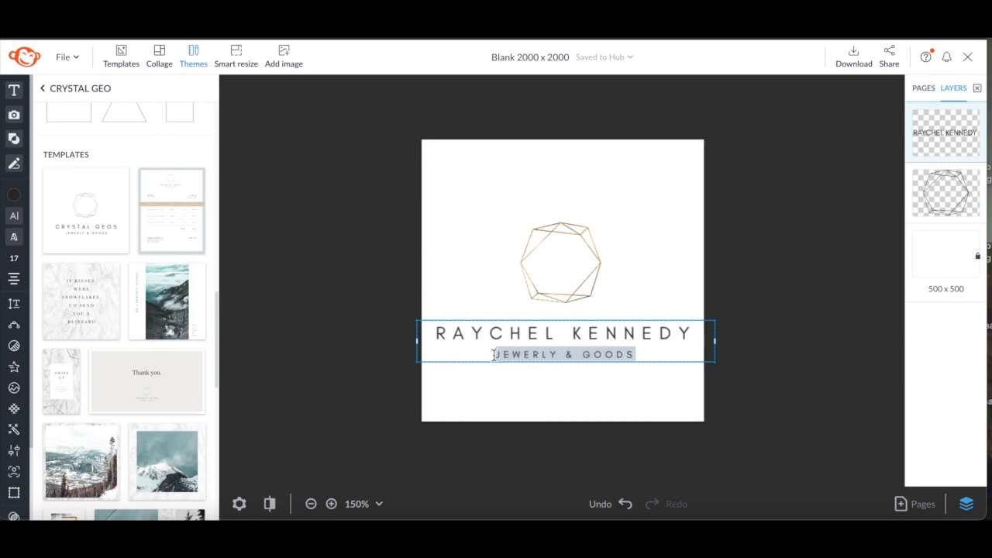
text(DIGITAL D)
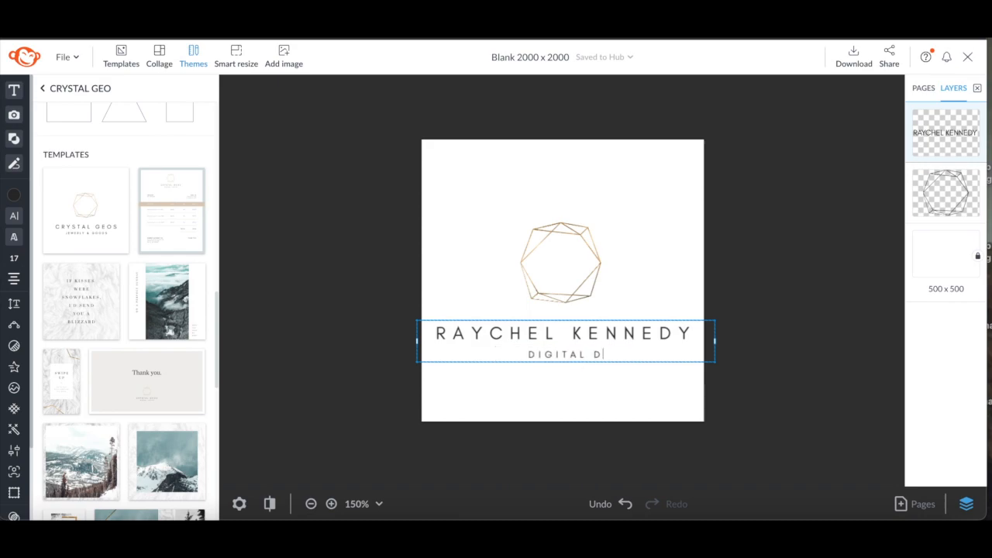
text(ESIGNS)
Change the tagline's font to the theme's Summer Palms script
drag(638, 352, 495, 354)
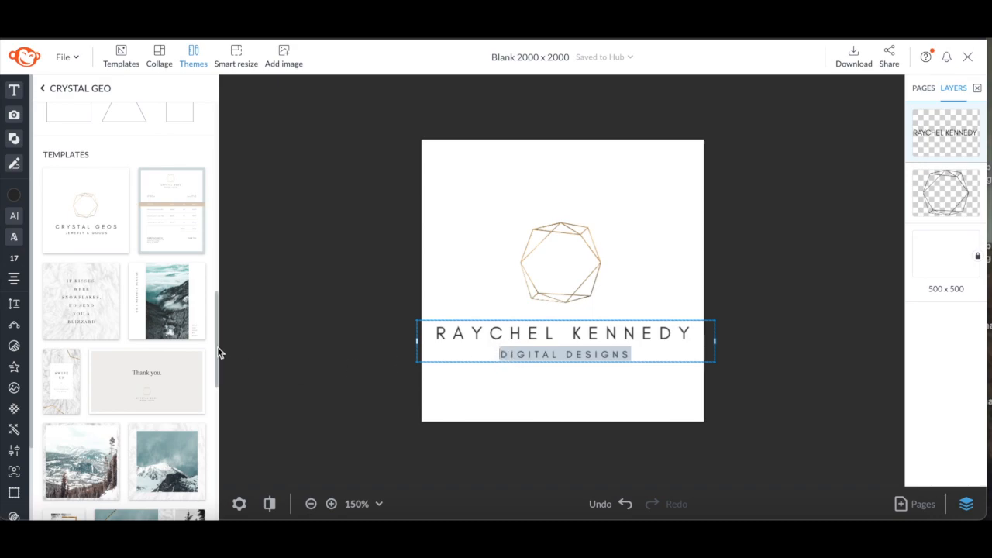
drag(215, 347, 213, 146)
click(92, 265)
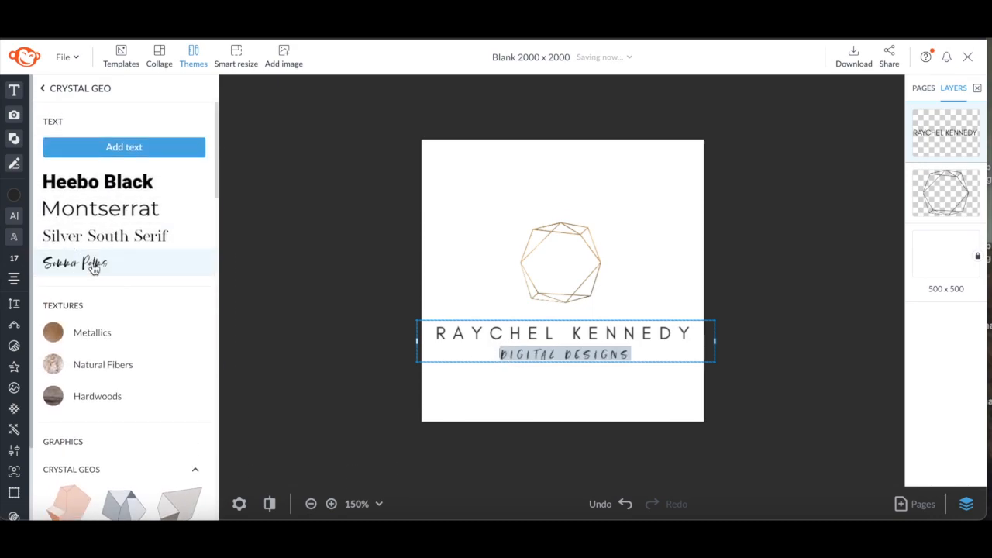
Duplicate the geometric crystal graphic and rotate the copy slightly over the original
click(580, 258)
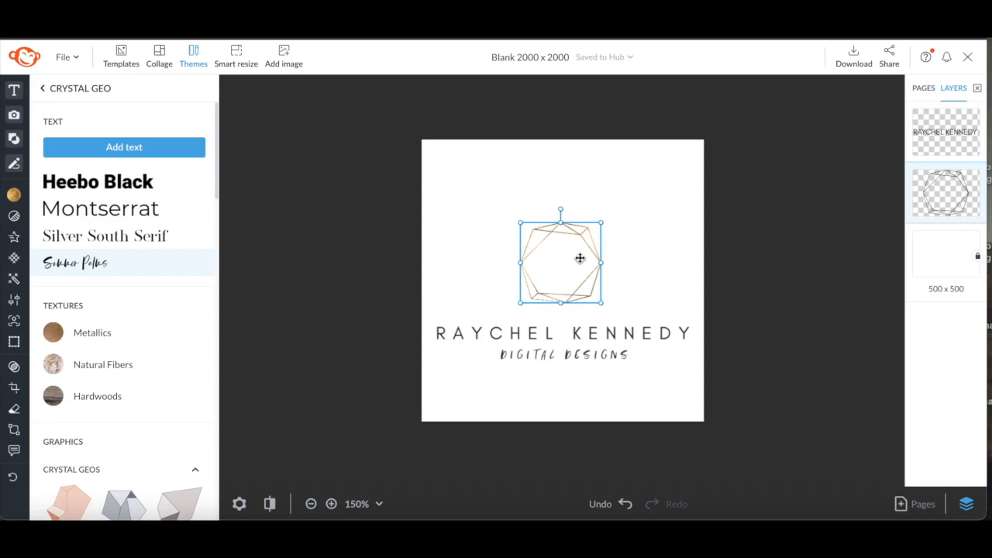
key(ctrl+d)
drag(580, 263, 574, 251)
drag(557, 210, 544, 211)
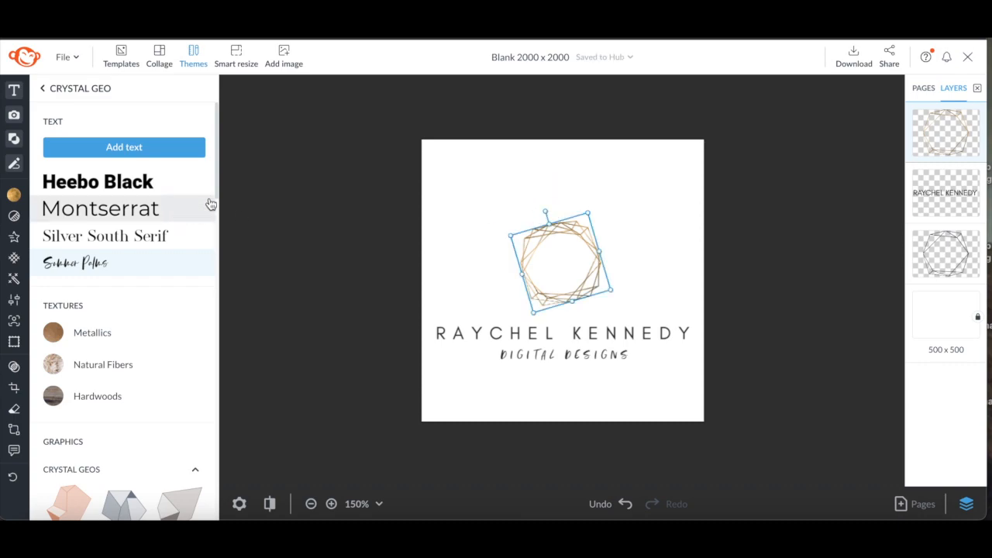
Add the theme's triangle outline graphic and size it around the crystal shapes
drag(217, 183, 211, 329)
click(129, 277)
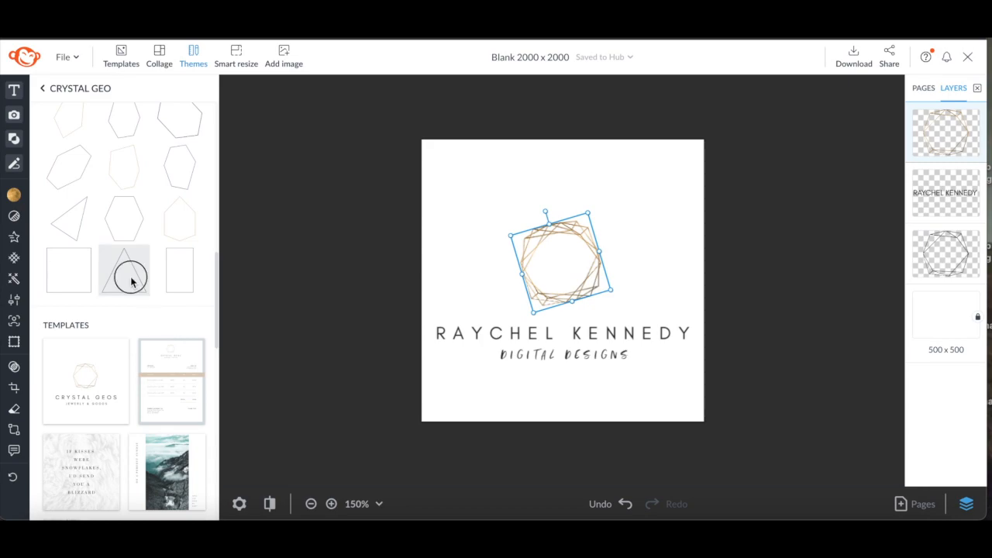
drag(606, 322, 570, 279)
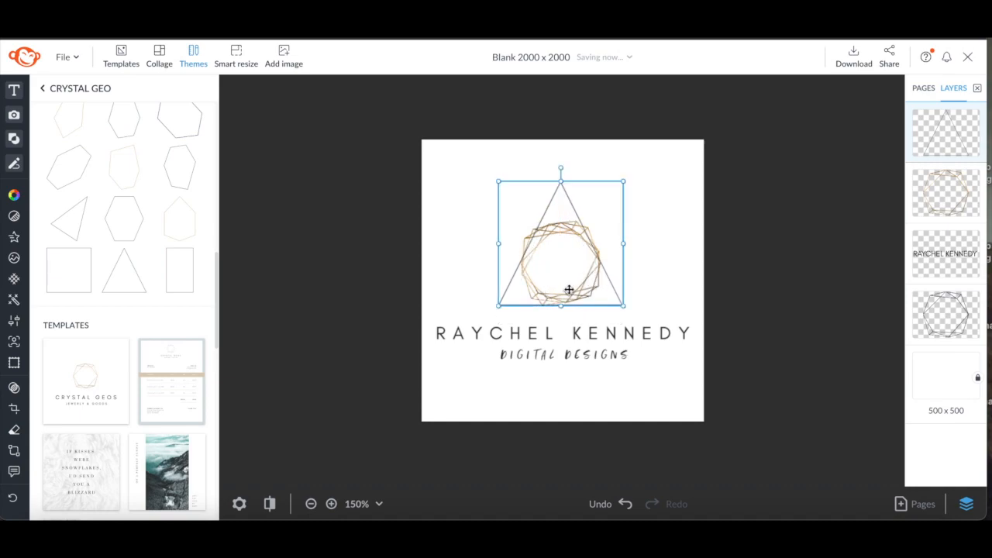
Unlock the white background layer and delete it to make the canvas transparent
click(825, 348)
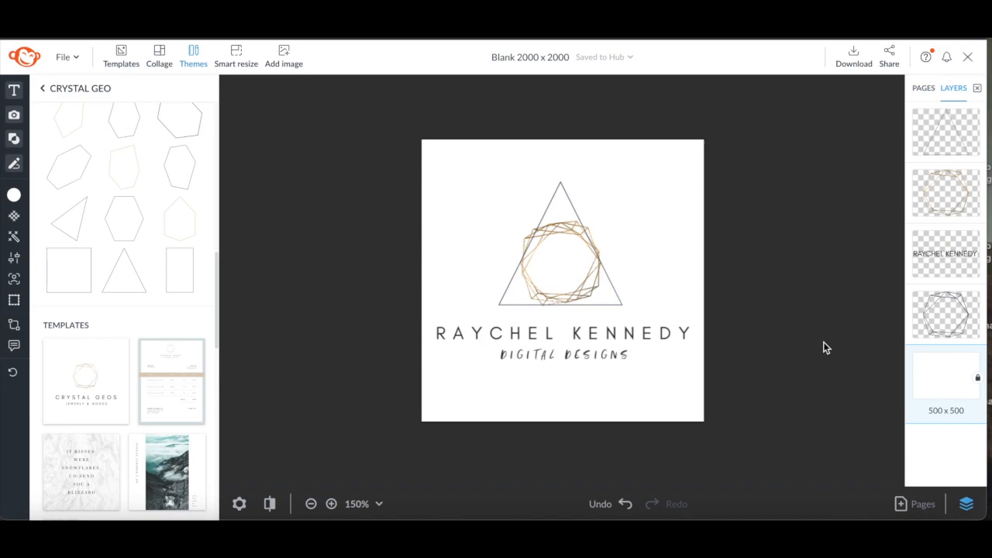
click(977, 377)
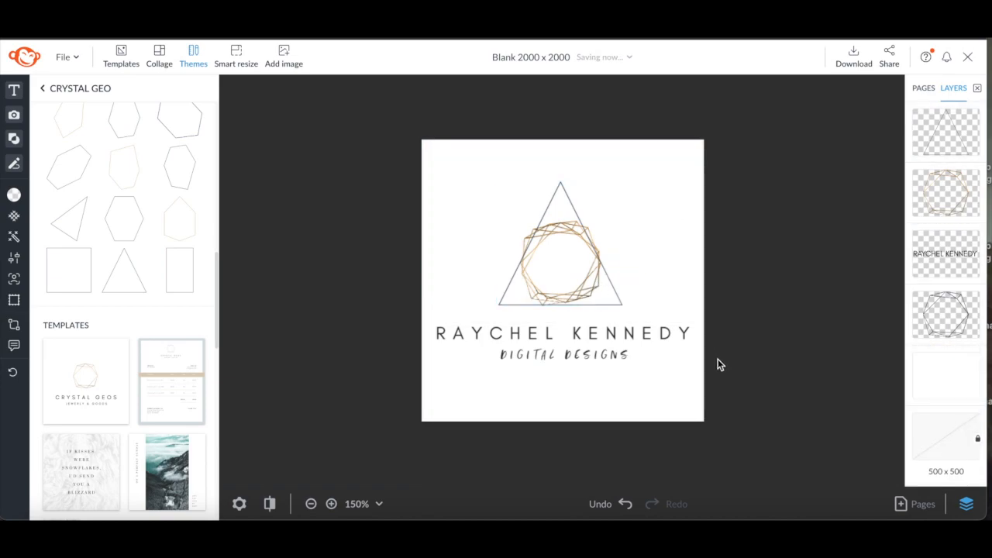
click(921, 388)
key(Delete)
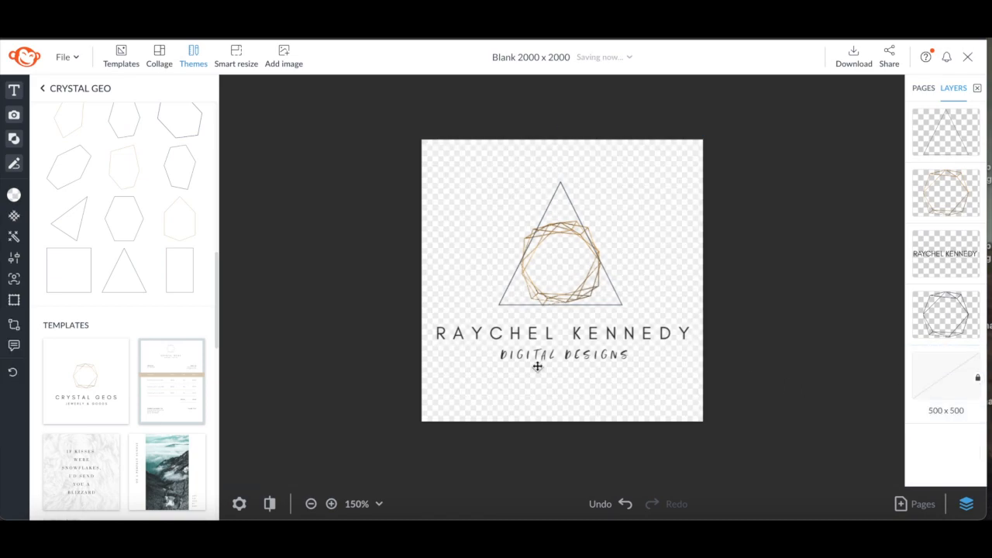
Shrink the name and tagline text and move it to sit just below the triangle
drag(387, 316, 427, 362)
drag(587, 357, 576, 265)
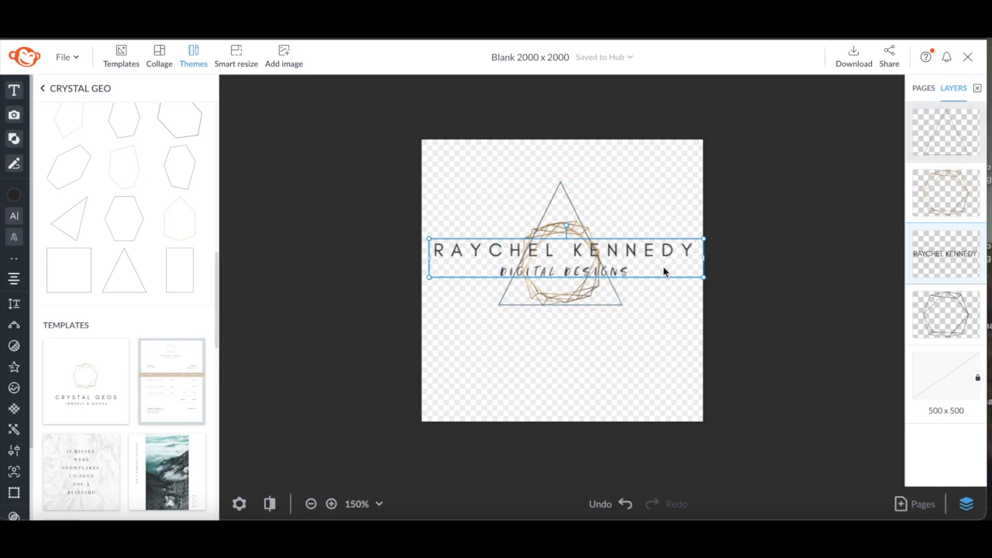
drag(660, 261, 659, 328)
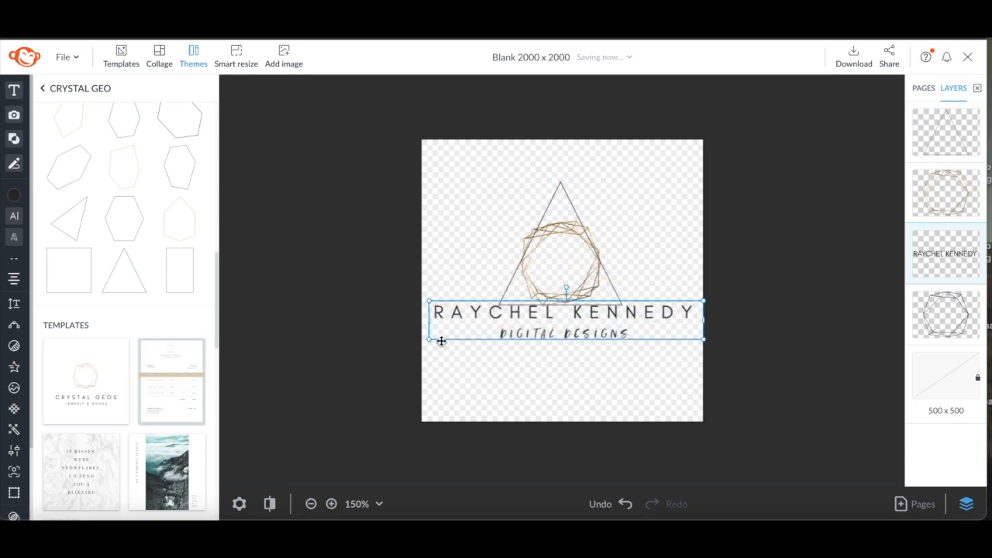
drag(428, 341, 517, 325)
drag(644, 313, 613, 317)
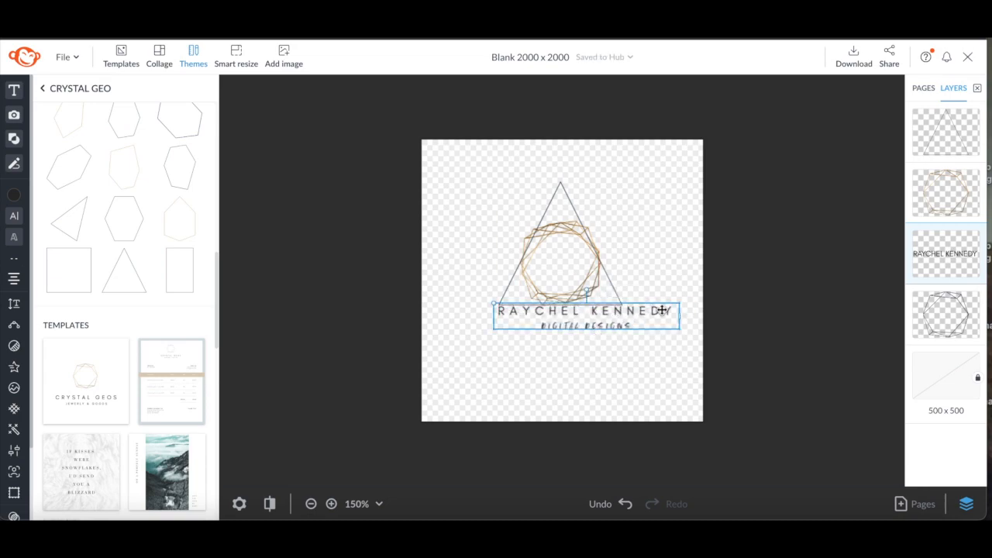
click(754, 313)
click(649, 314)
click(656, 318)
drag(635, 319, 636, 330)
Select all logo elements and enlarge them to fill the canvas, then resize and recenter the triangle
drag(476, 243, 608, 367)
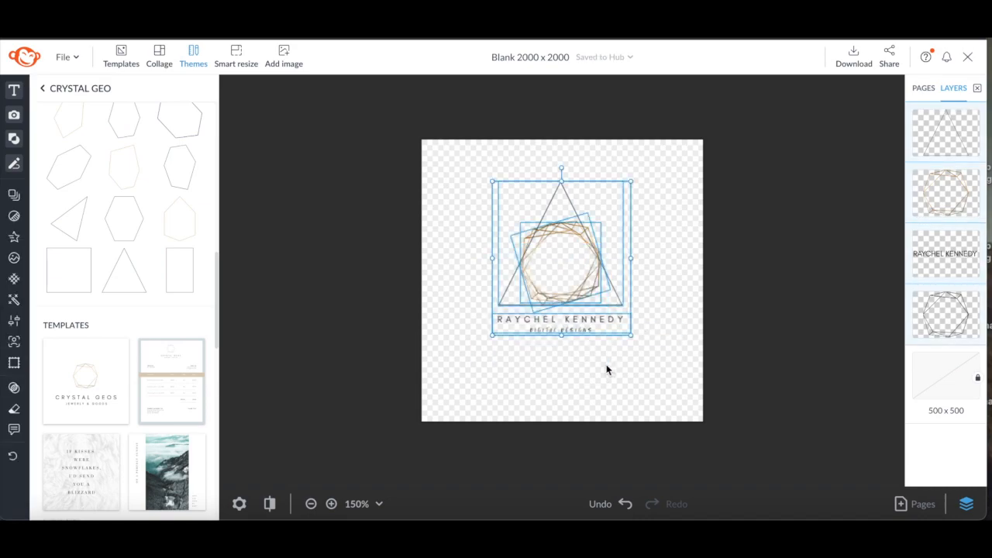
drag(492, 335, 387, 434)
drag(484, 376, 531, 341)
click(806, 246)
click(629, 326)
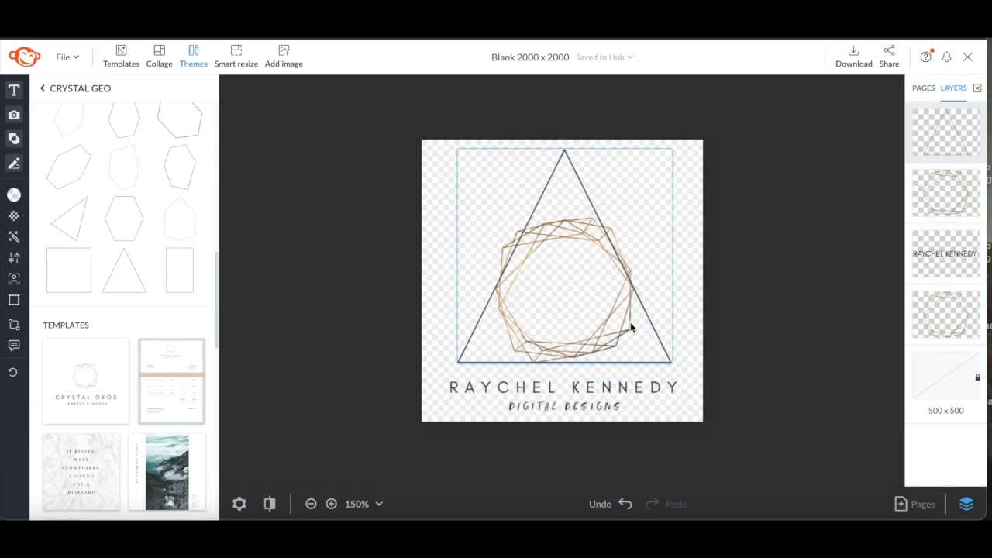
drag(458, 149, 495, 185)
drag(630, 330, 614, 324)
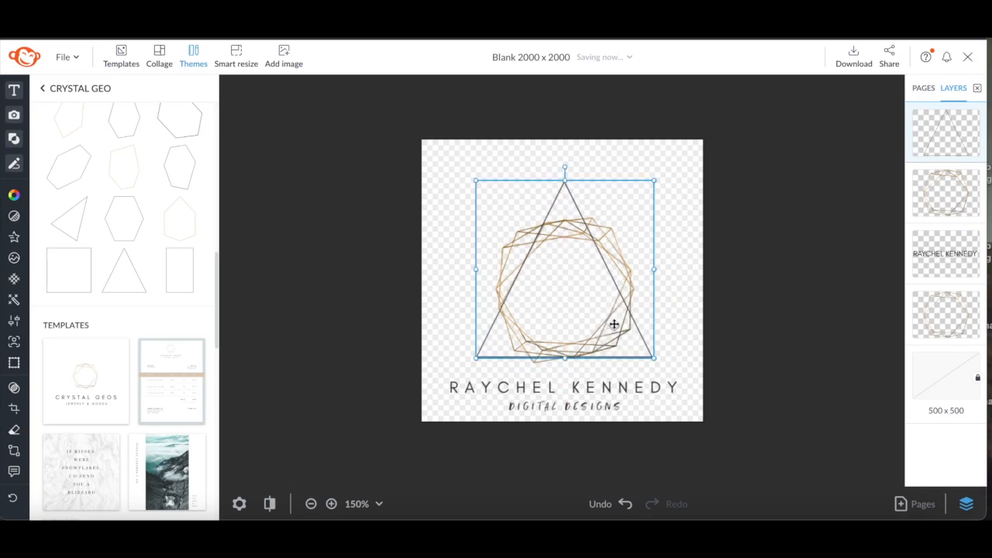
Download the logo as a PNG image for print
click(853, 56)
click(922, 118)
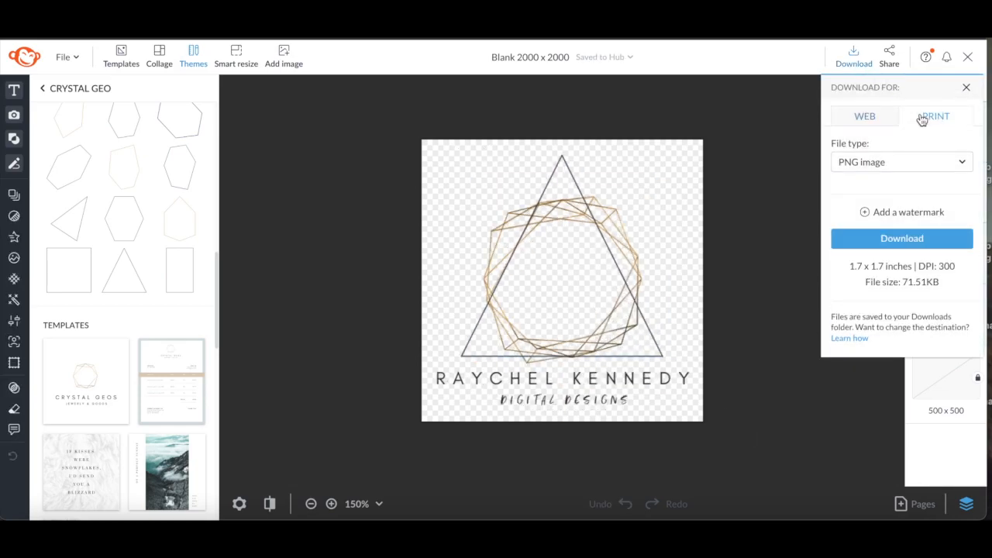
click(871, 232)
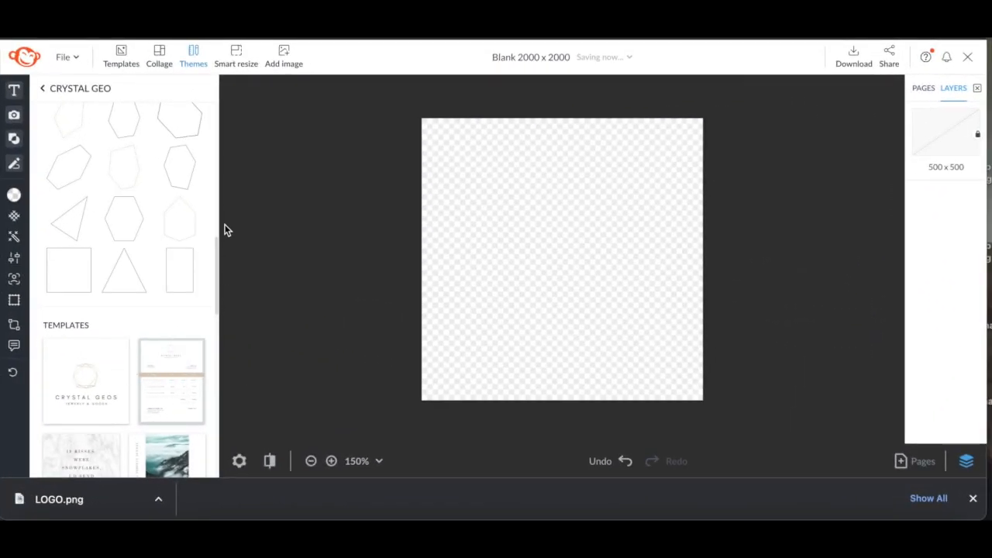
Open the theme's Thank you template, then its invoice template
click(217, 250)
drag(217, 250, 220, 301)
click(149, 316)
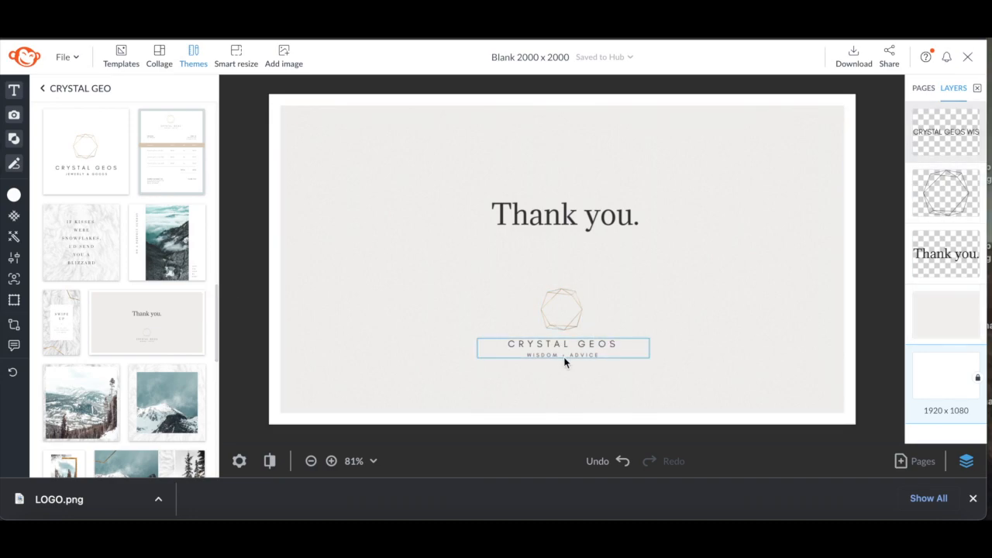
click(188, 164)
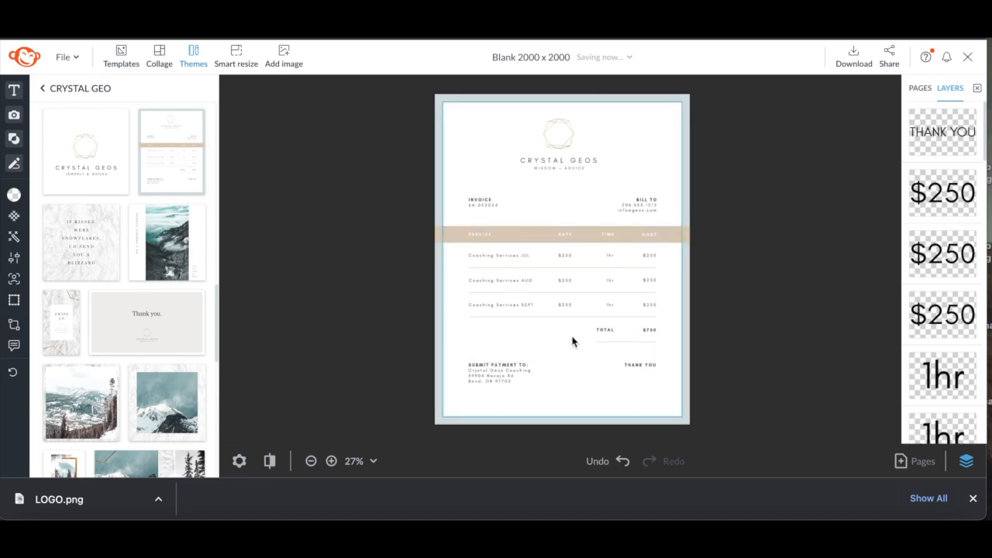
Try deleting the invoice header's Crystal Geos text and logo, then undo both deletions
click(591, 177)
mouse_move(591, 177)
mouse_down()
mouse_move(551, 145)
mouse_move(594, 176)
mouse_up()
click(568, 159)
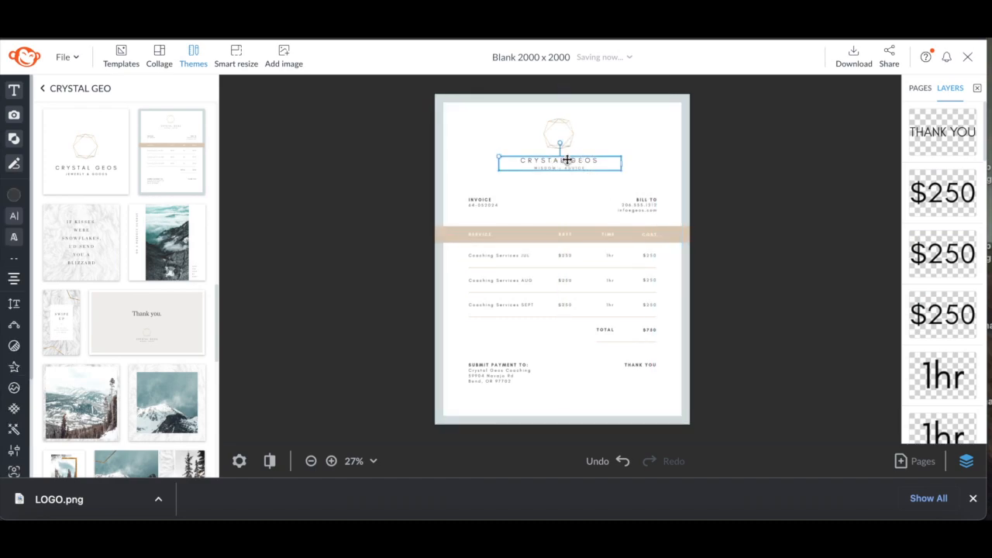
key(Delete)
click(563, 137)
key(Delete)
key(ctrl+z)
key(ctrl+z)
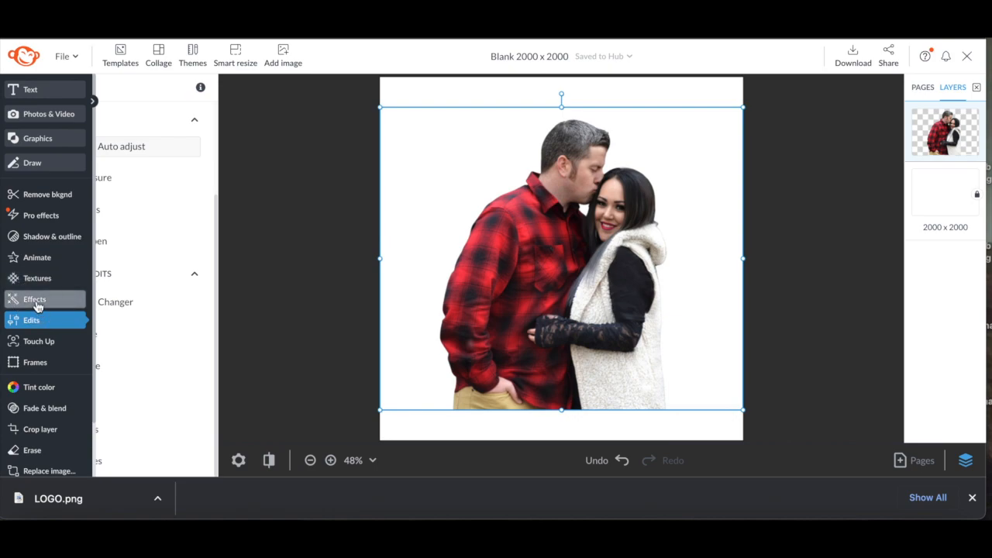
Apply the Warhol effect to the couple photo and set its second colour to purple #7809a4
click(34, 301)
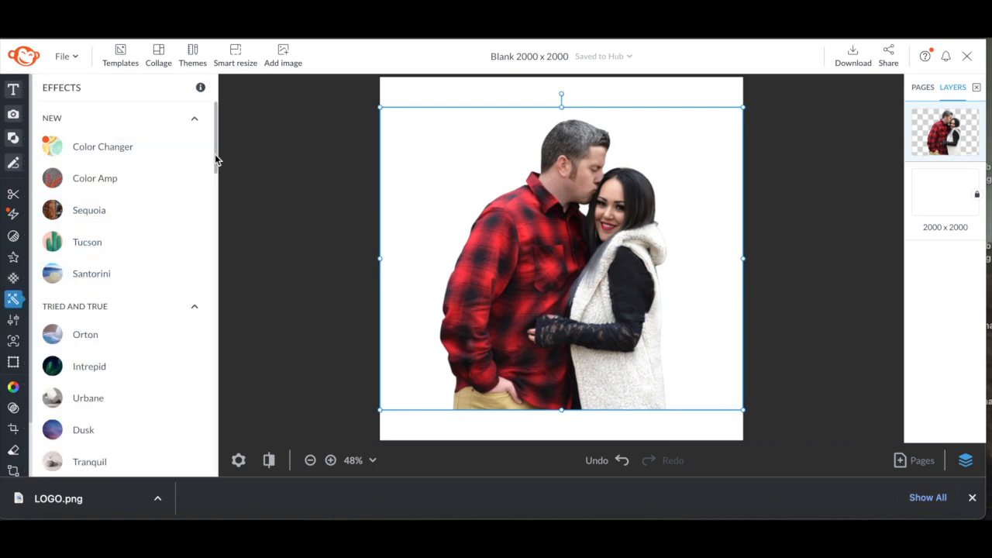
drag(216, 163, 216, 342)
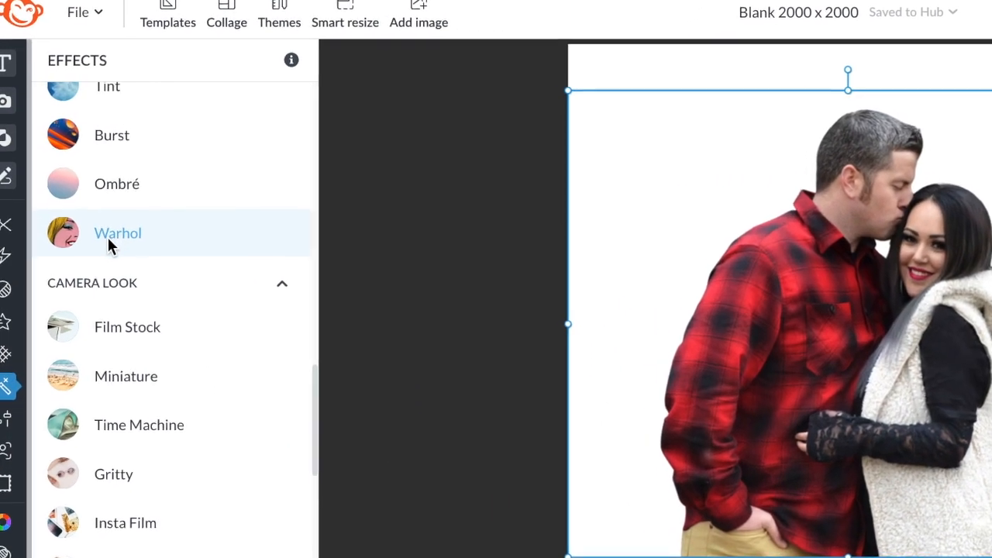
click(109, 240)
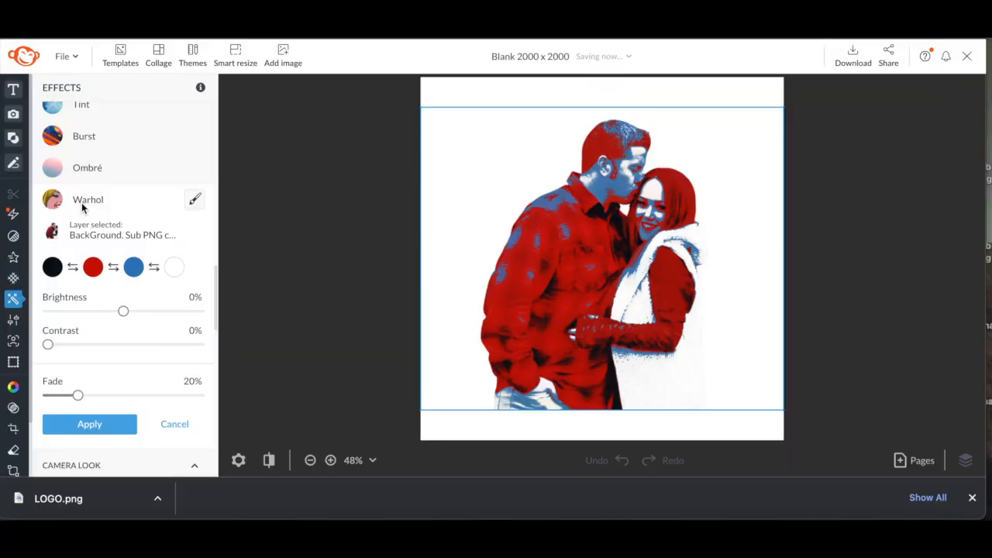
click(93, 268)
click(165, 315)
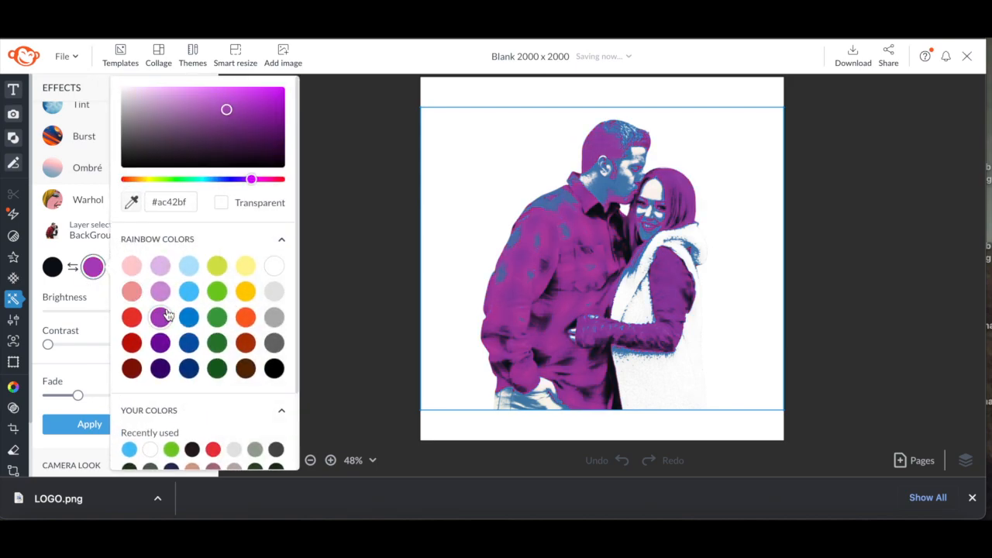
click(161, 344)
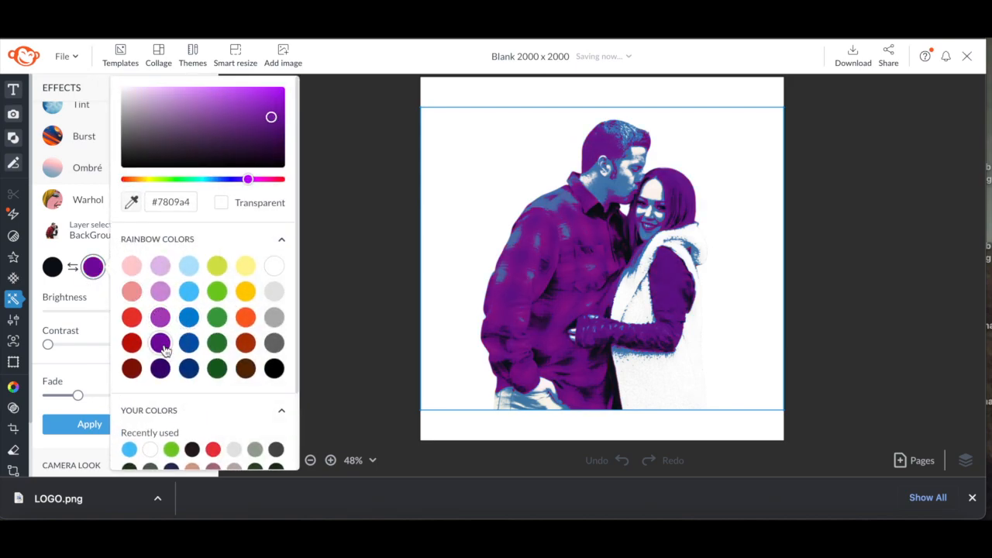
click(159, 372)
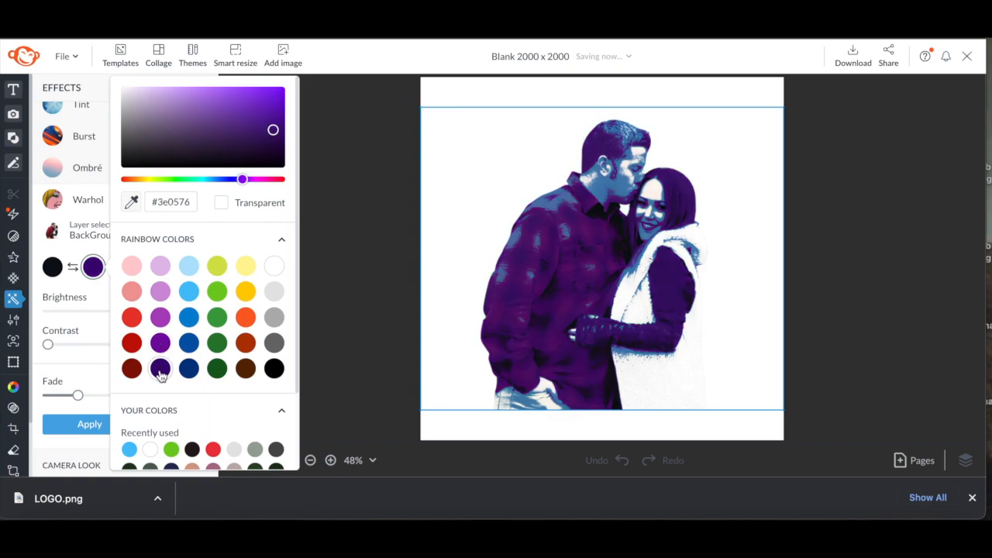
click(160, 344)
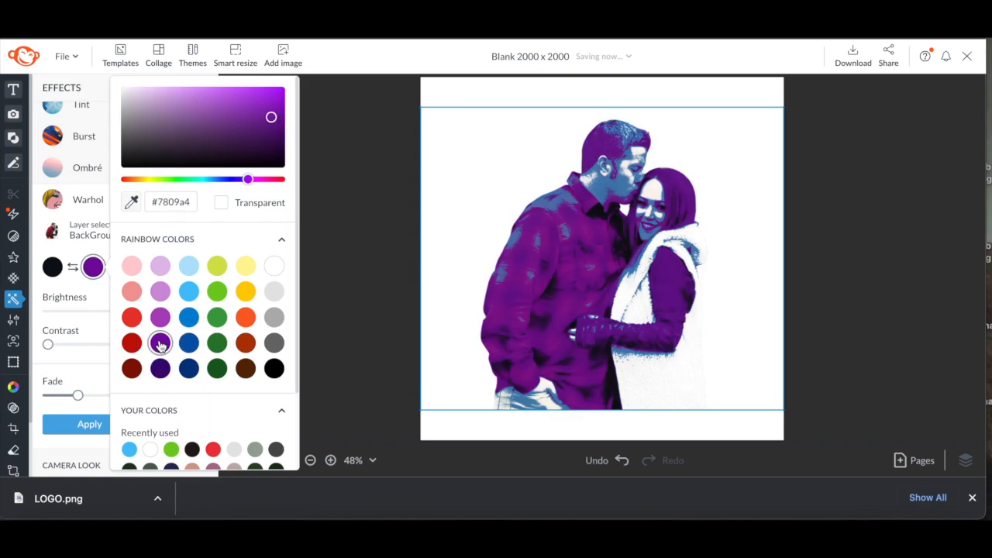
Try yellow for the Warhol effect's first colour, then set it back to black
click(74, 299)
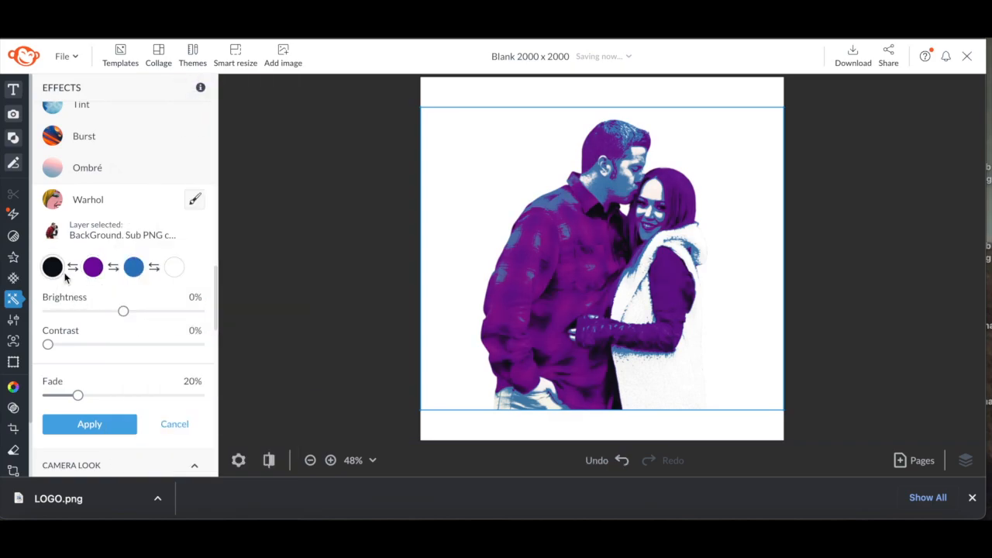
click(52, 266)
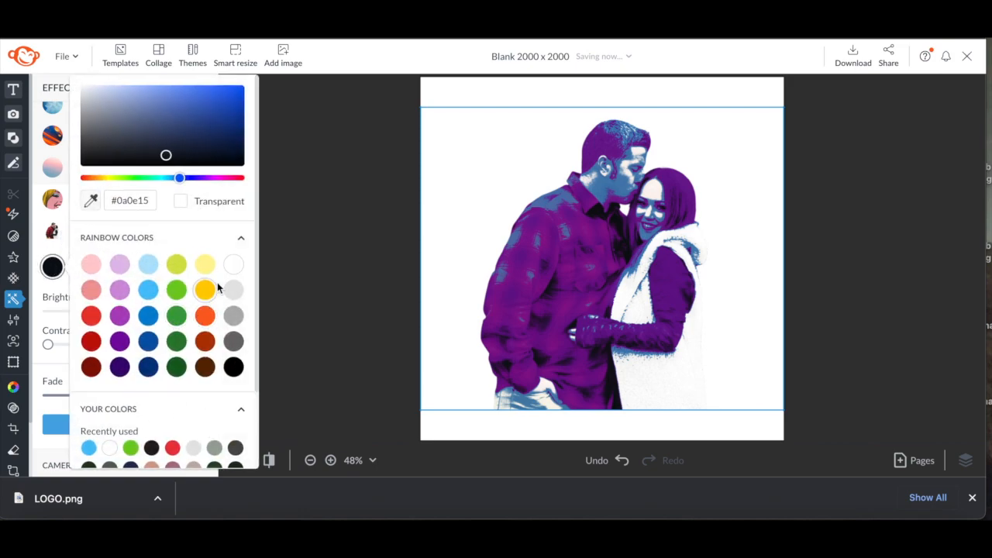
click(206, 291)
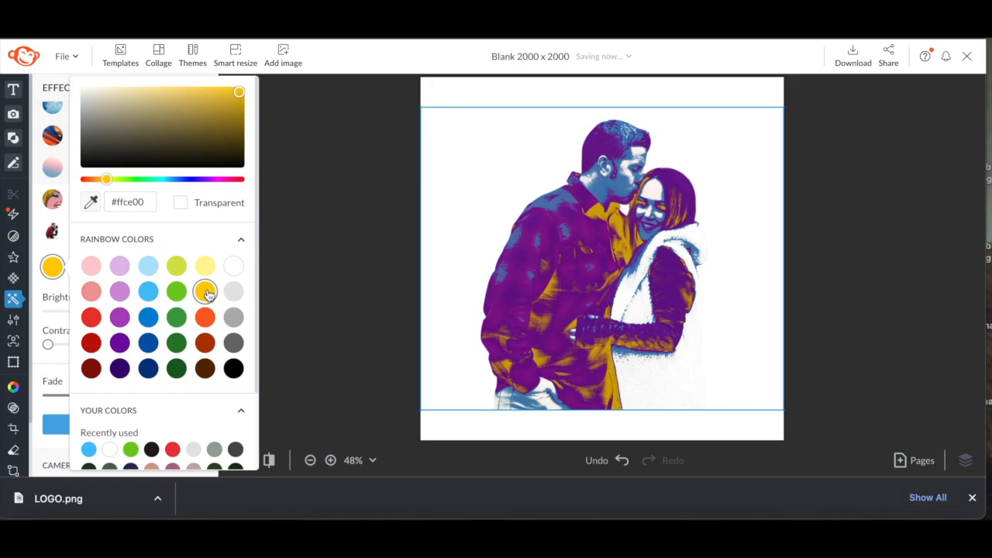
click(233, 369)
click(49, 309)
Set the Warhol effect's third colour to salmon pink #f09a99
click(134, 267)
click(229, 291)
click(201, 292)
click(172, 292)
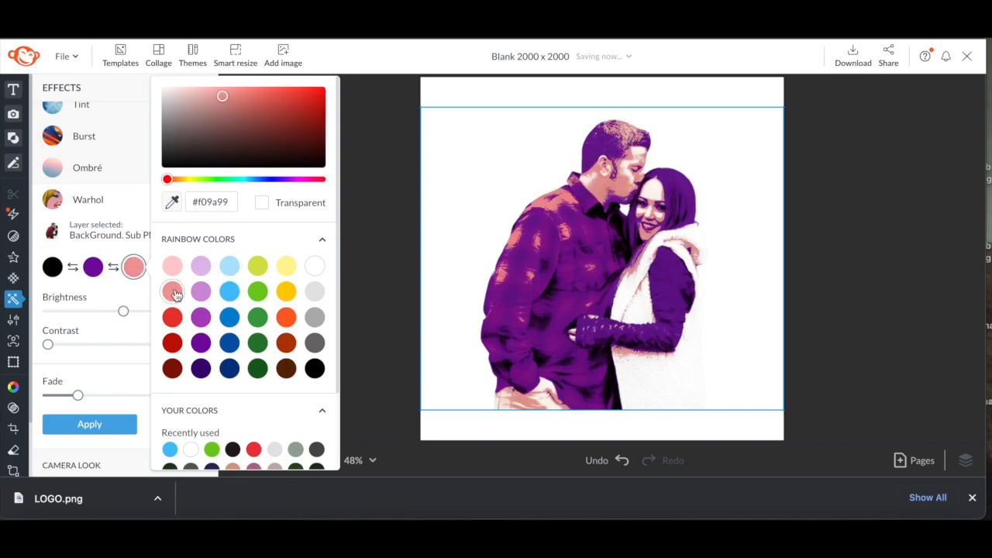
Set the Warhol effect's fourth colour to grey #b2b2b2
click(117, 296)
click(174, 268)
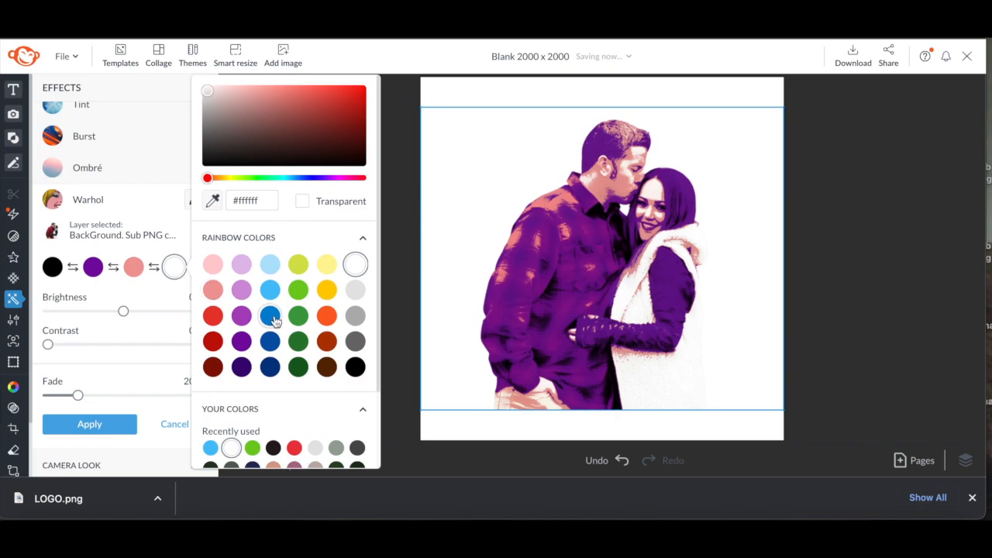
click(269, 317)
click(299, 267)
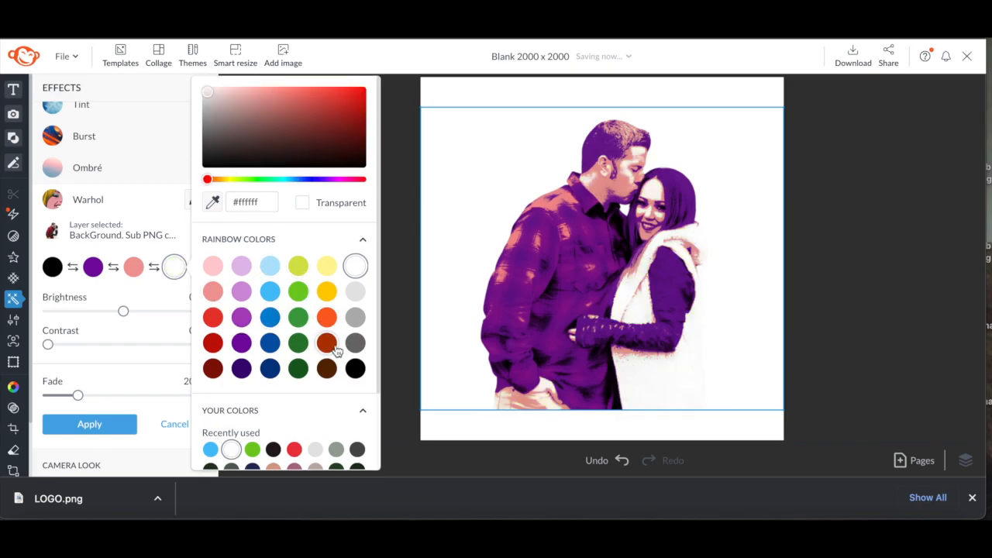
click(355, 318)
click(357, 340)
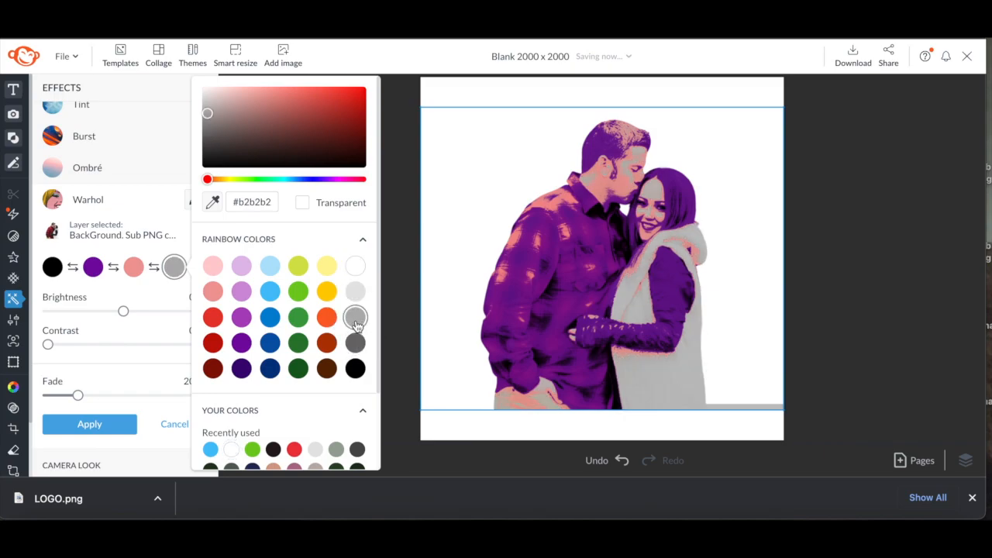
Lower the brightness to -34% and swap the order of the Warhol colours to black, purple, salmon, grey
drag(122, 311, 95, 344)
click(114, 266)
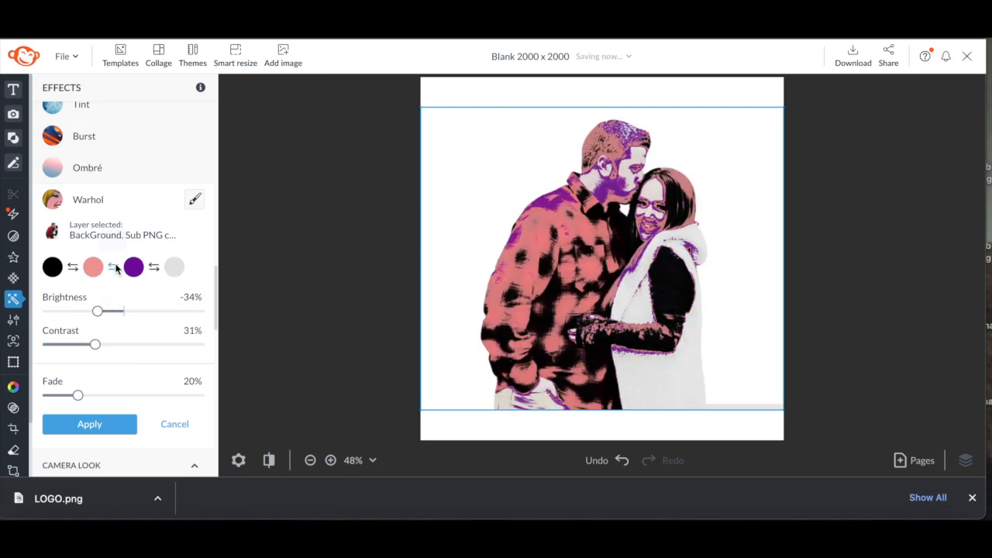
click(154, 267)
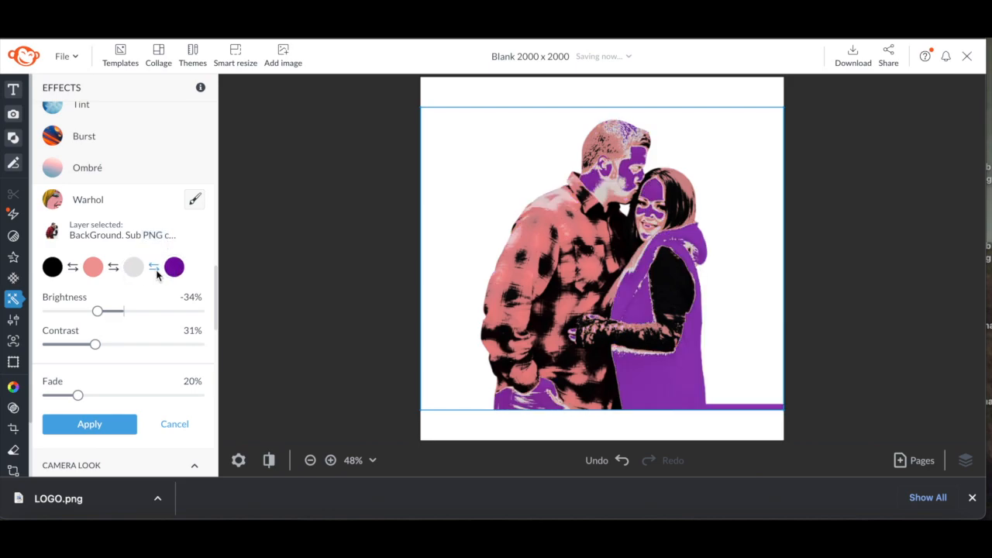
click(115, 267)
Raise the Warhol contrast to 73% and brightness to 28%, and increase the fade slightly
drag(95, 344, 158, 344)
drag(97, 311, 146, 312)
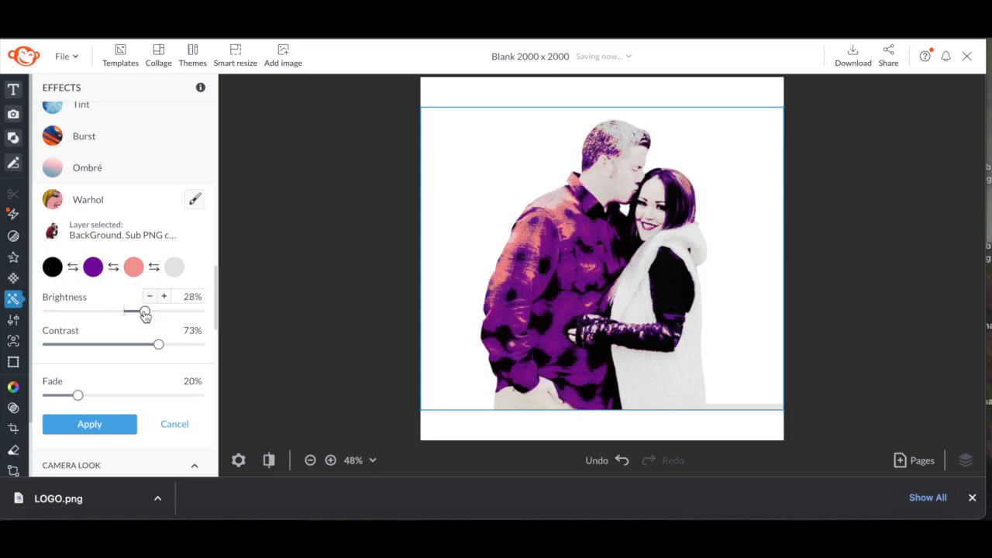
mouse_move(79, 397)
mouse_down()
mouse_move(193, 393)
mouse_move(41, 398)
mouse_move(91, 398)
mouse_up()
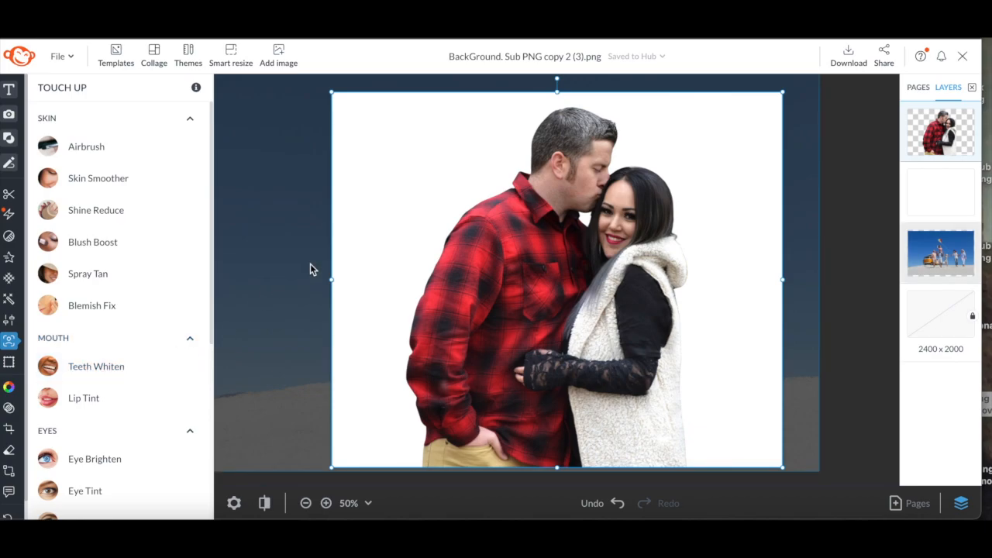
Open the Eyebrow Pencil touch-up and sample the man's hair colour with the eyedropper
click(213, 260)
drag(211, 257, 202, 414)
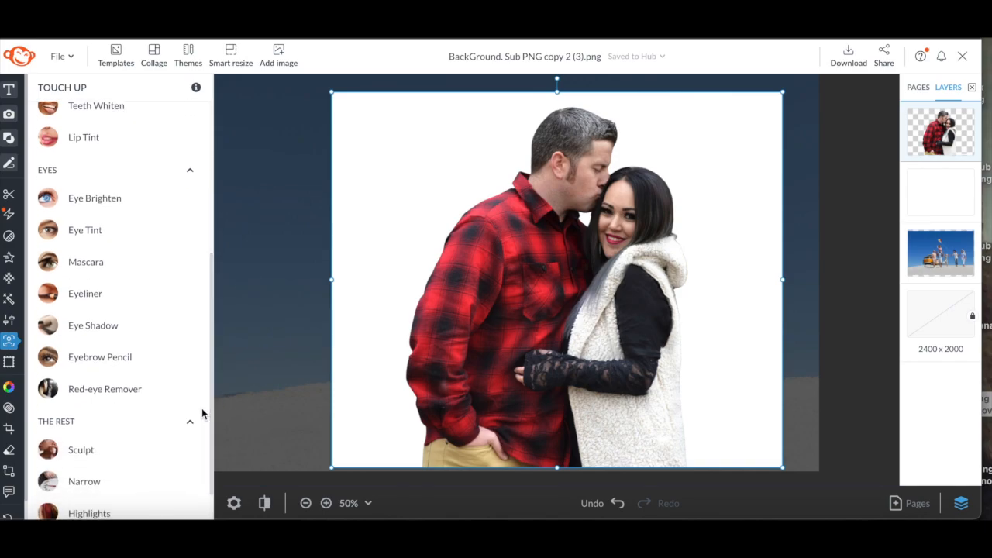
click(109, 355)
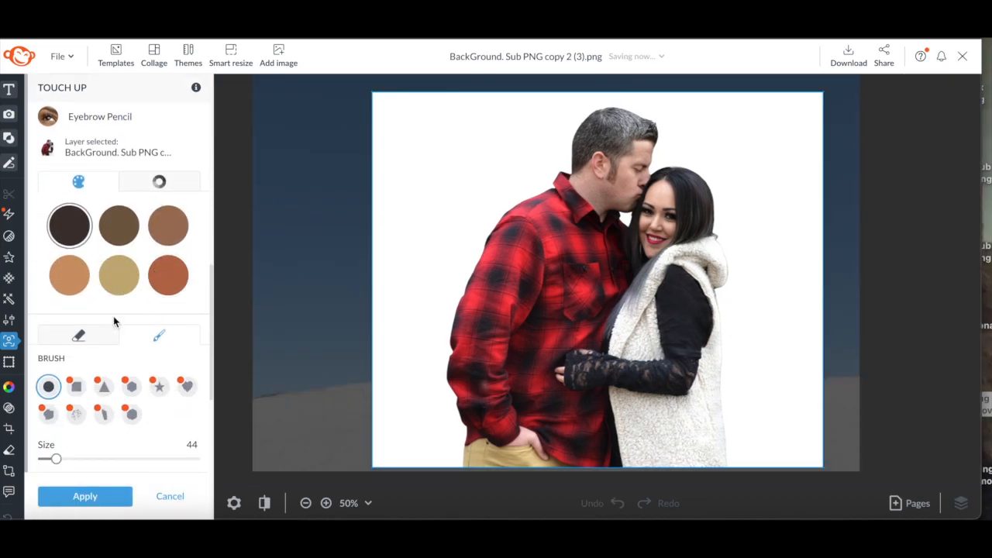
click(170, 184)
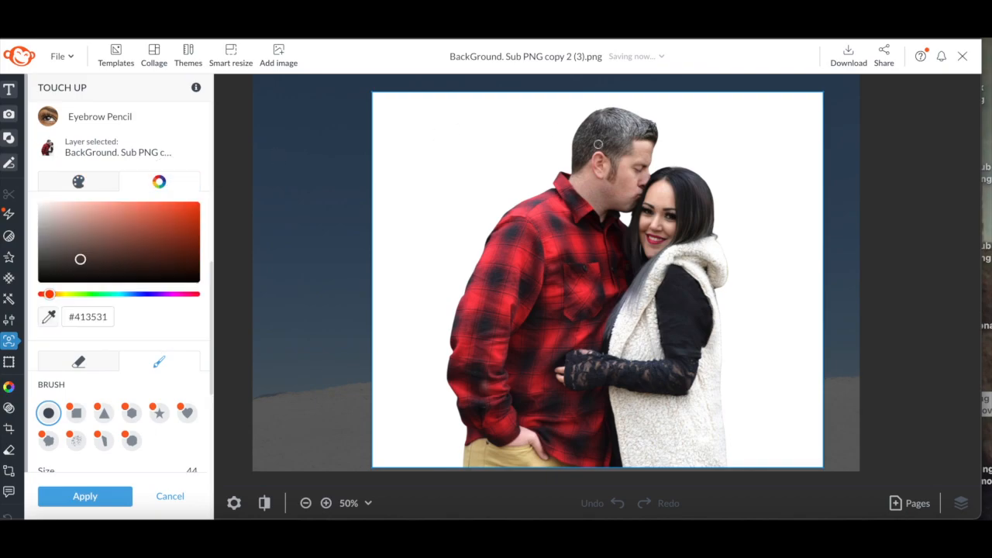
click(48, 317)
click(582, 155)
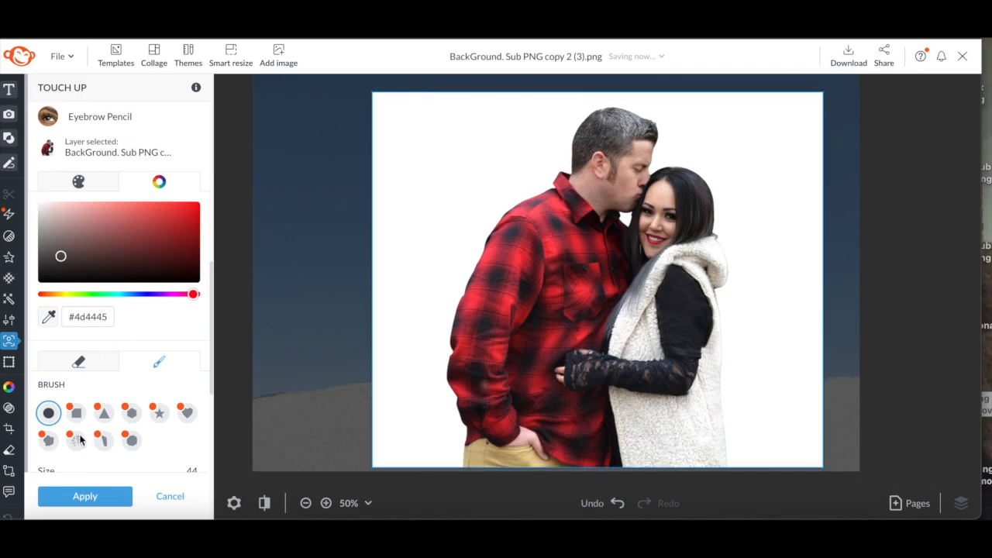
Set the eyebrow brush size to 109, paint a stroke on the man's hair, and apply it
drag(210, 287, 221, 341)
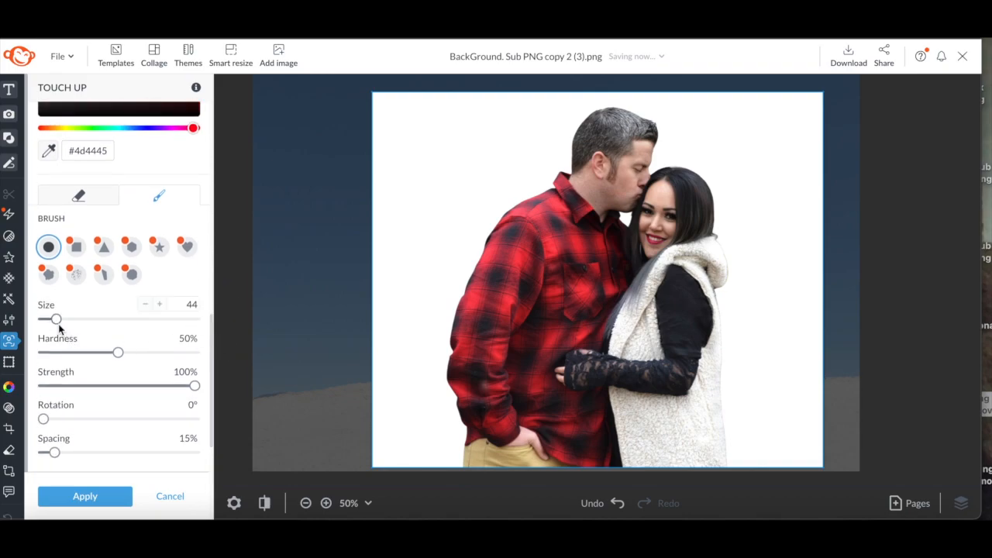
drag(57, 319, 76, 319)
mouse_move(604, 131)
mouse_down()
mouse_move(643, 126)
mouse_move(620, 127)
mouse_move(618, 147)
mouse_move(625, 129)
mouse_move(589, 141)
mouse_move(595, 127)
mouse_move(643, 126)
mouse_move(598, 137)
mouse_up()
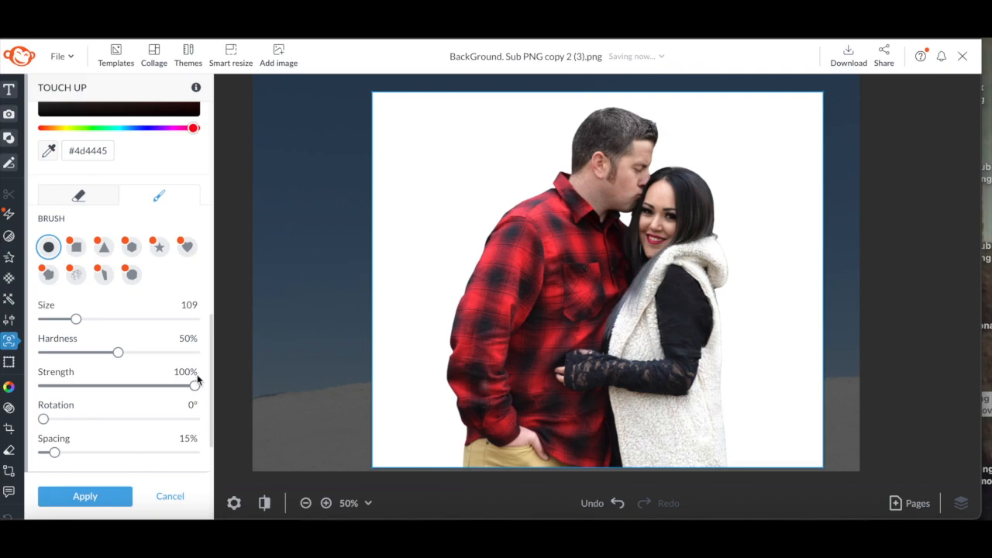
click(98, 497)
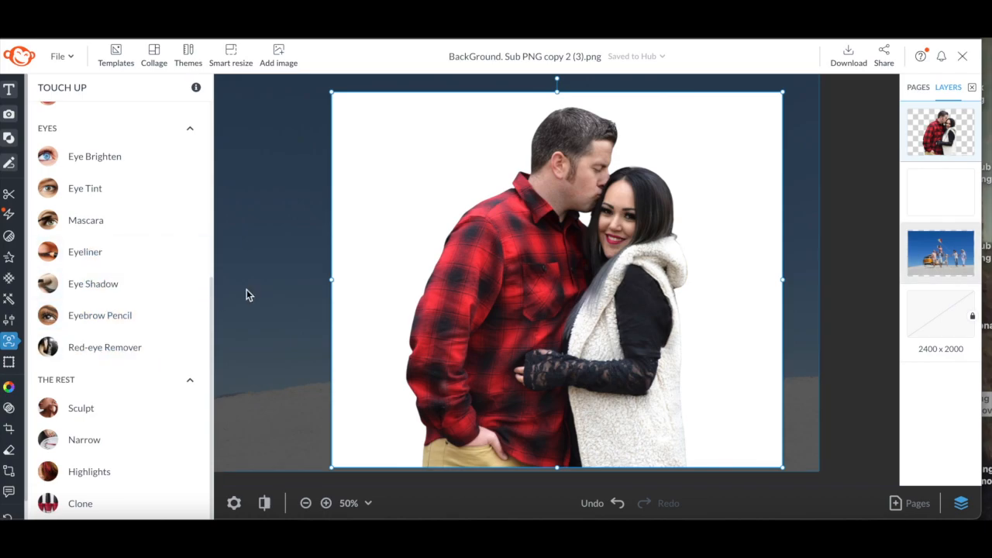
drag(211, 287, 211, 313)
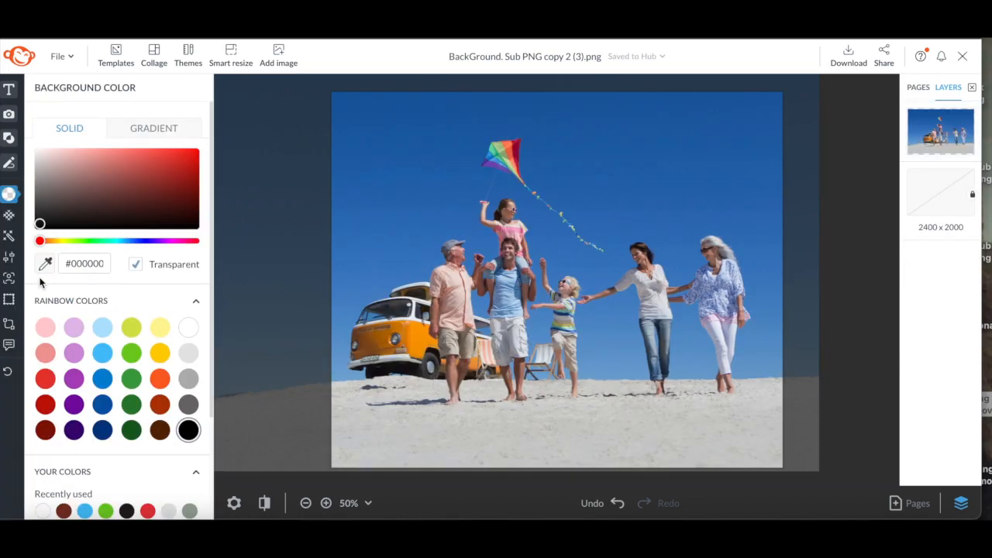
mouse_move(9, 279)
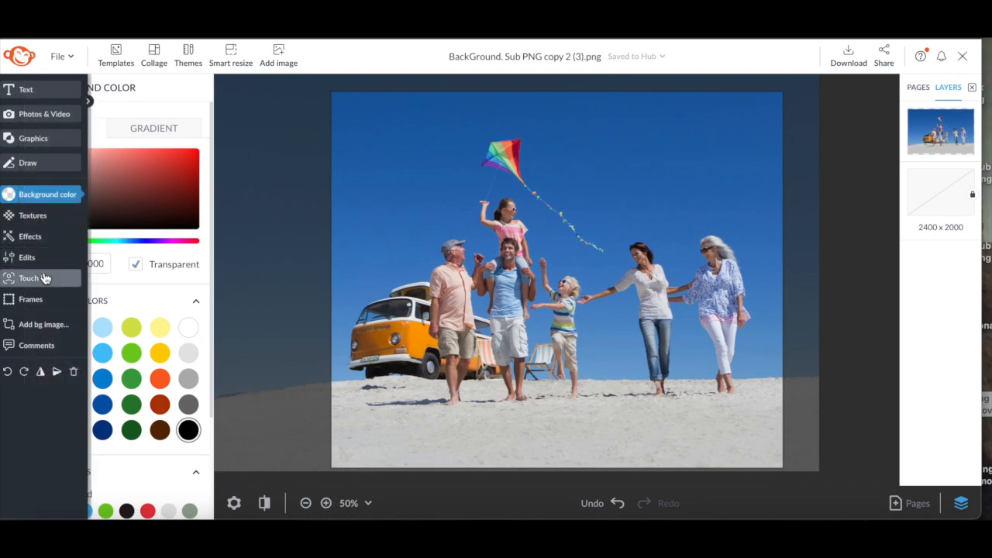
click(47, 279)
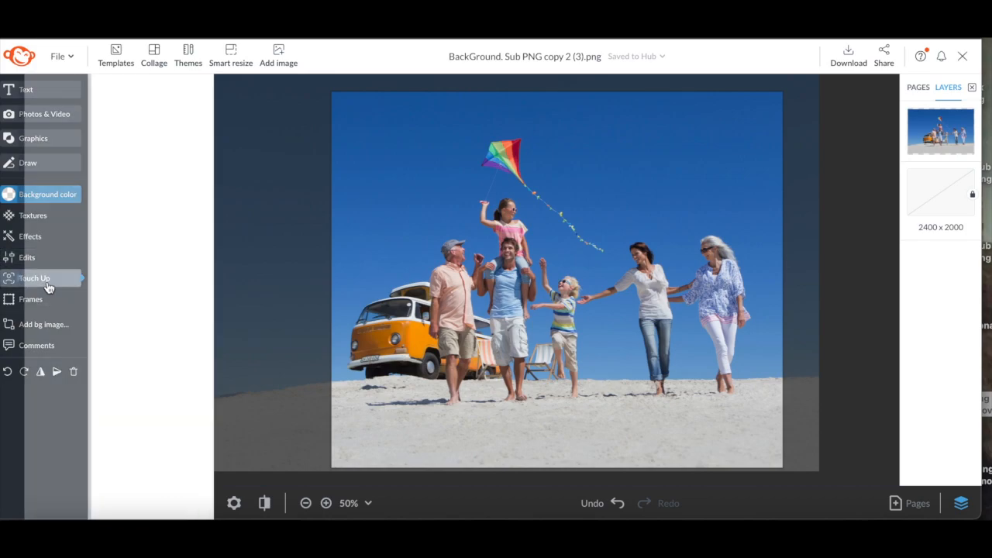
mouse_move(210, 203)
mouse_down()
mouse_move(207, 354)
mouse_move(62, 508)
mouse_up()
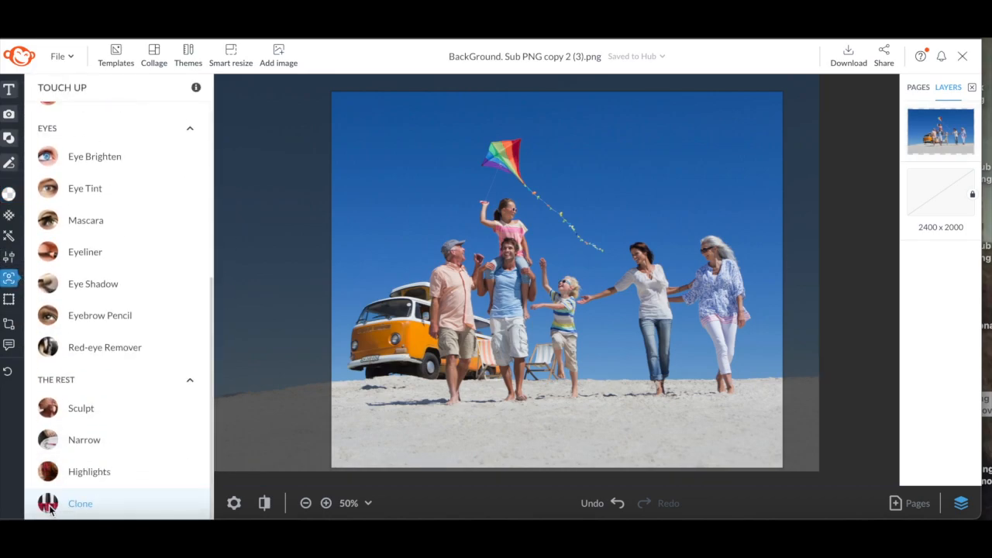
mouse_move(21, 283)
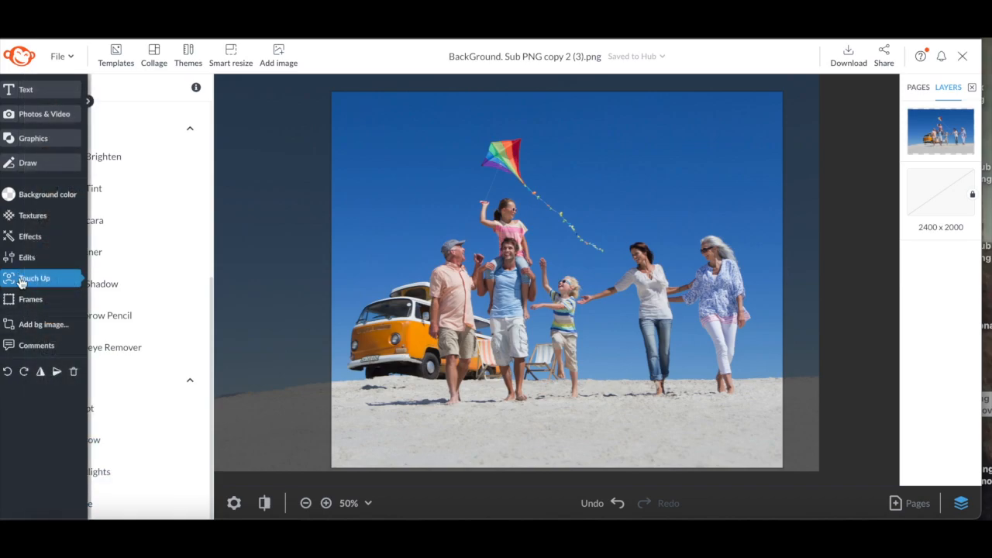
click(19, 257)
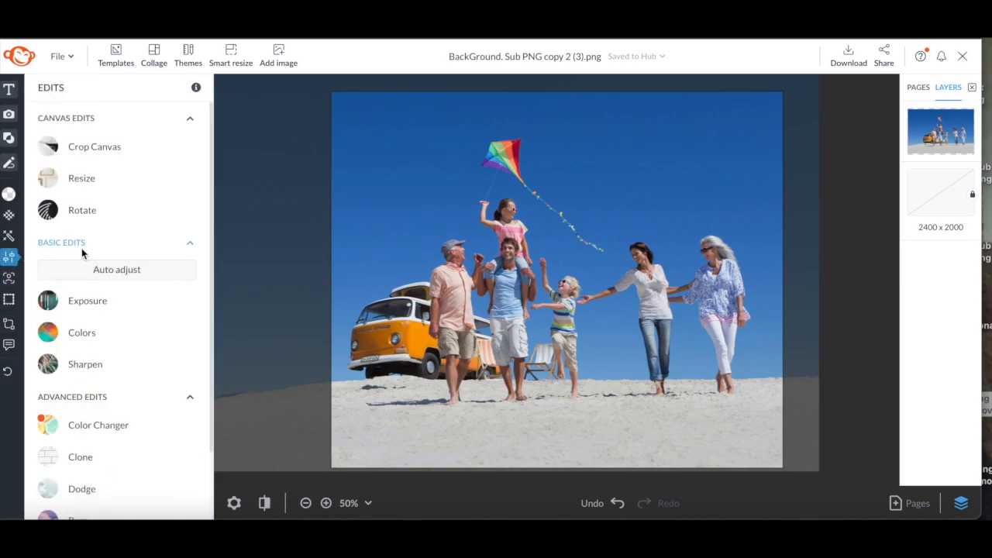
click(51, 465)
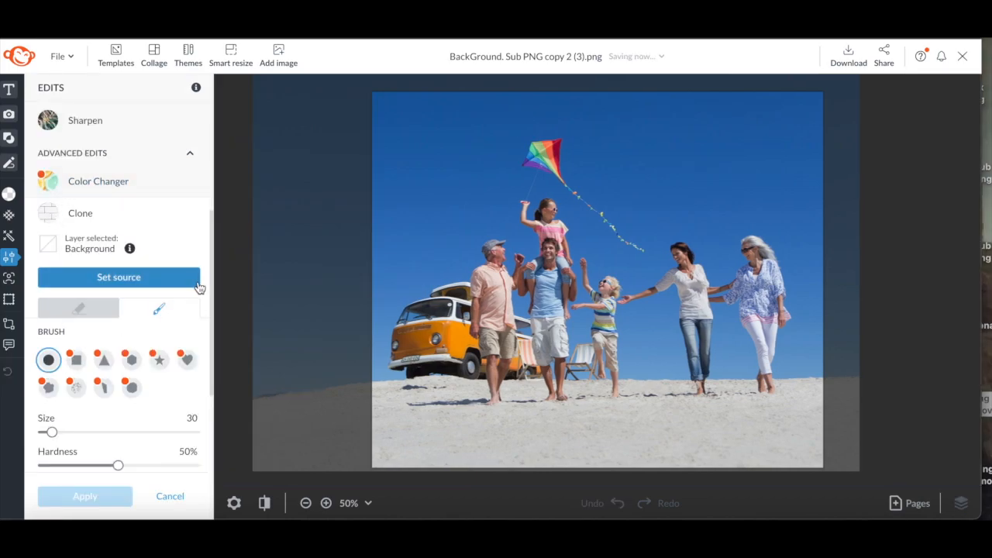
click(169, 497)
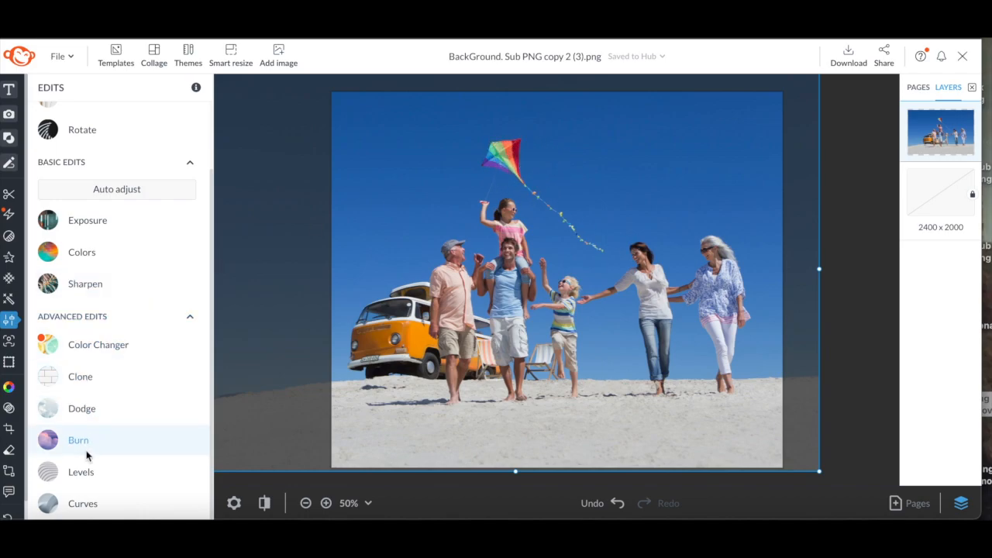
Clone sky over the kite with a size 132 brush, then undo the cloning
click(97, 382)
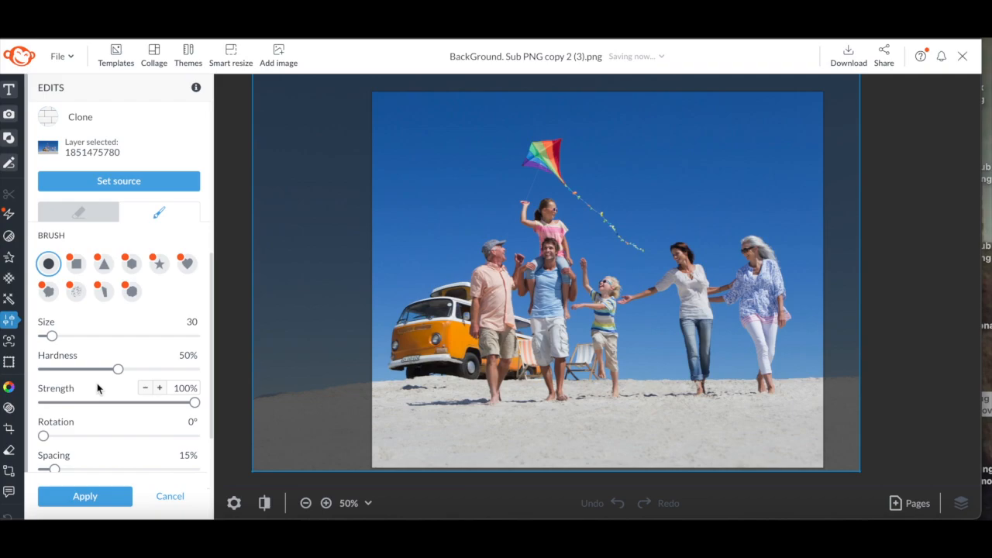
drag(51, 336, 83, 336)
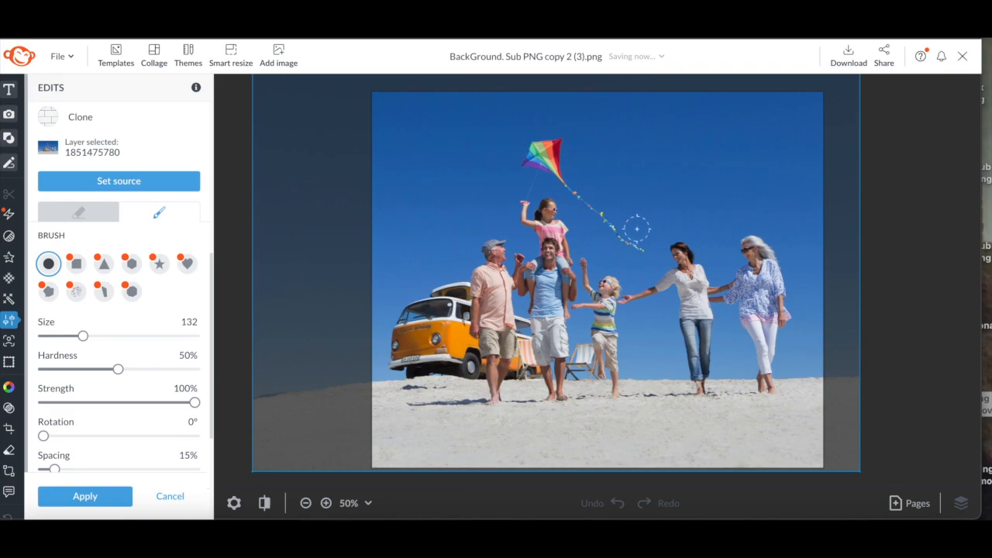
click(115, 183)
click(655, 249)
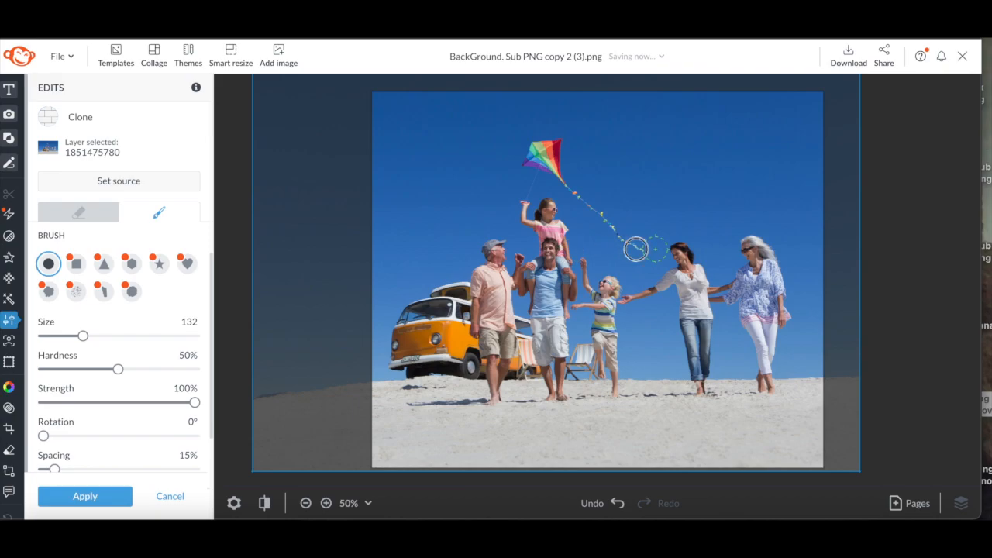
mouse_move(637, 249)
mouse_down()
mouse_move(572, 181)
mouse_move(565, 149)
mouse_move(545, 148)
mouse_move(558, 168)
mouse_move(553, 148)
mouse_move(499, 162)
mouse_move(531, 155)
mouse_move(557, 170)
mouse_up()
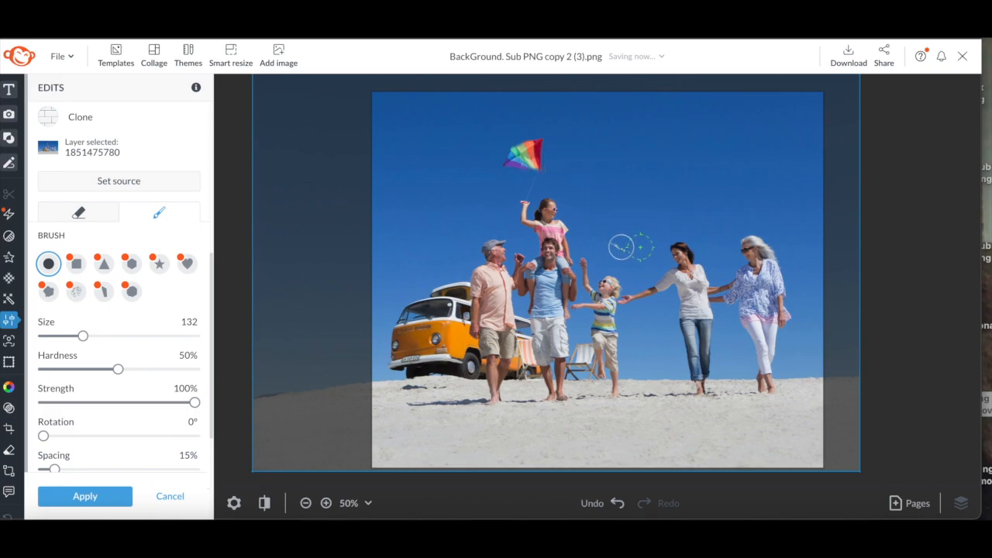
drag(618, 246, 619, 245)
mouse_move(538, 173)
mouse_down()
mouse_move(543, 140)
mouse_move(527, 151)
mouse_move(530, 162)
mouse_move(526, 148)
mouse_move(509, 162)
mouse_up()
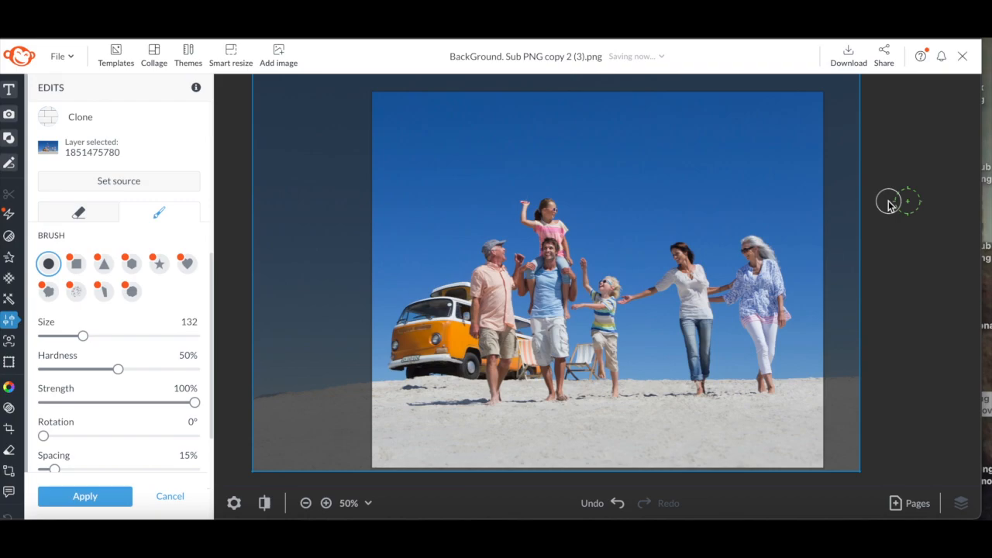
click(618, 503)
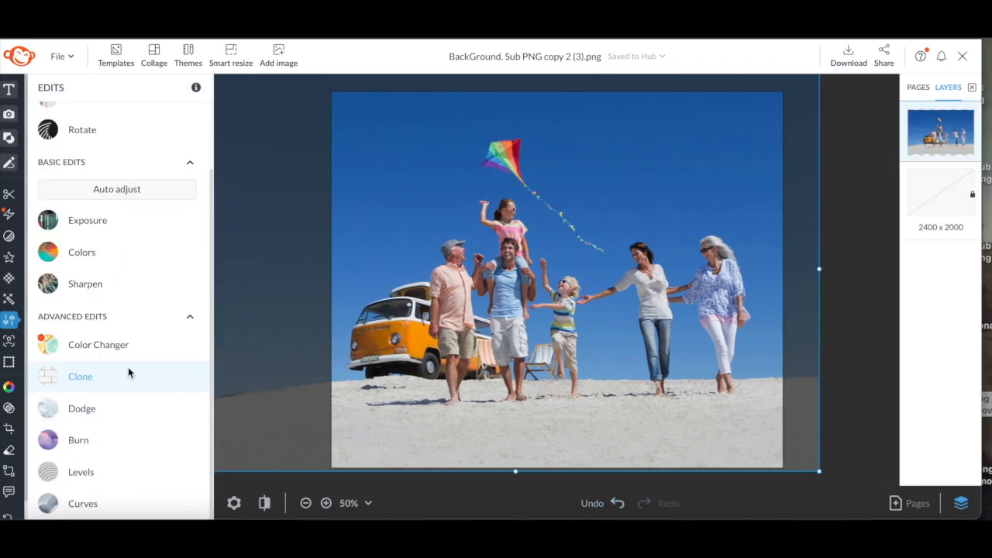
Open the Clone tool and set the brush hardness to 81% and size to 196
click(92, 383)
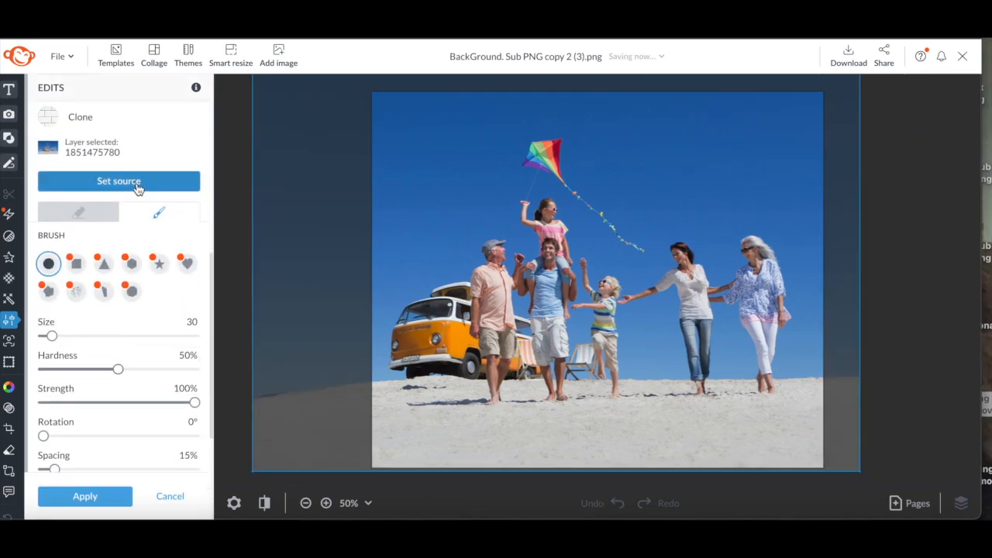
click(141, 187)
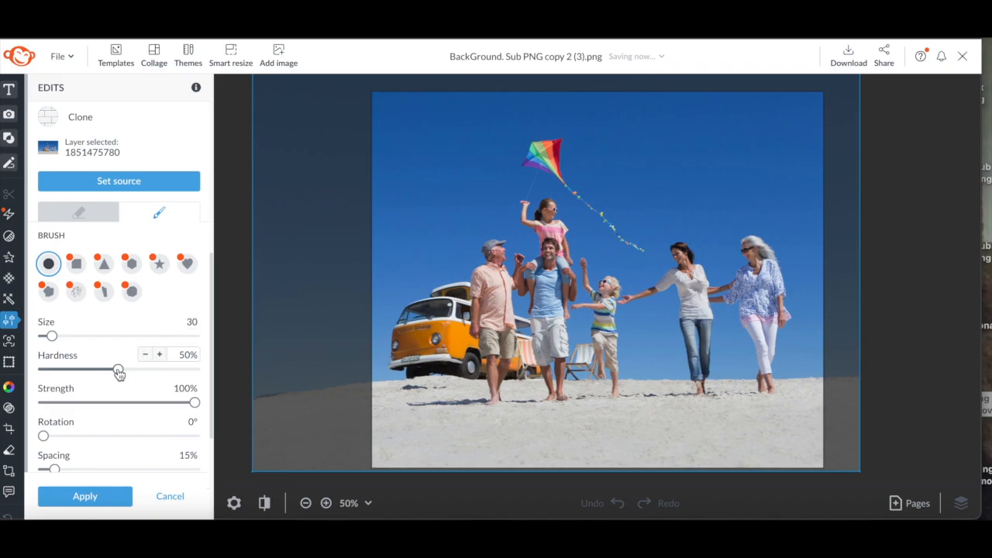
drag(117, 369, 168, 365)
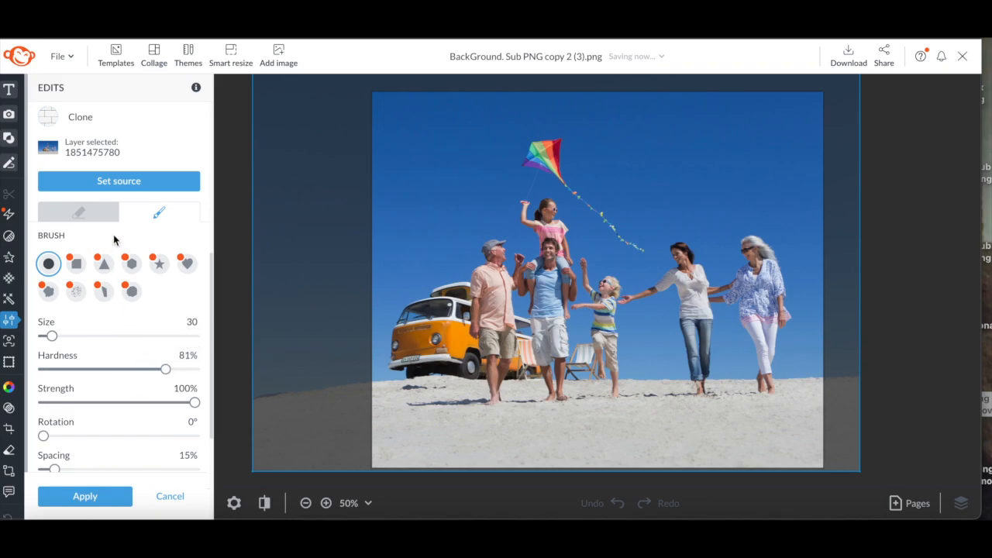
drag(49, 335, 103, 336)
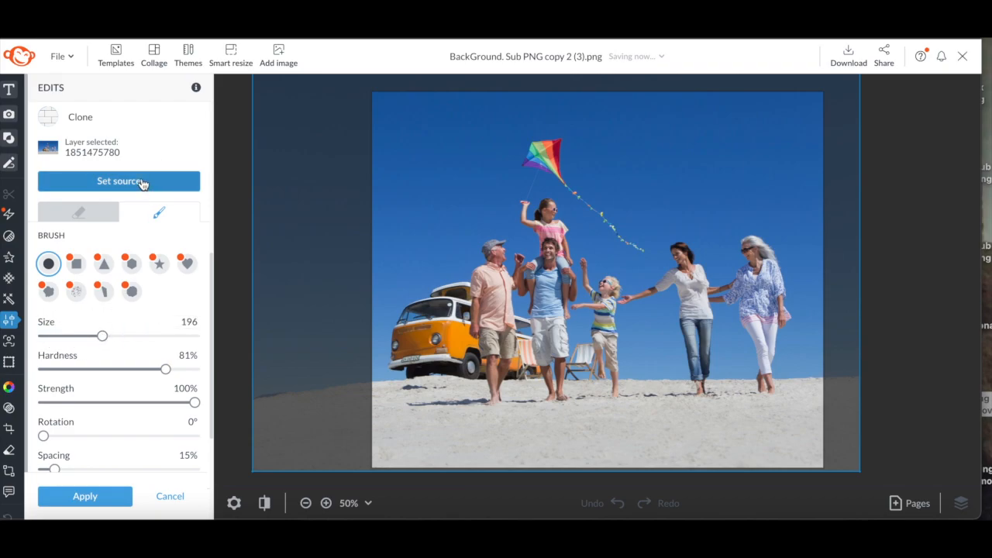
Set the clone source on the kite, paint a second kite into the upper-right sky, and erase part of it
click(142, 183)
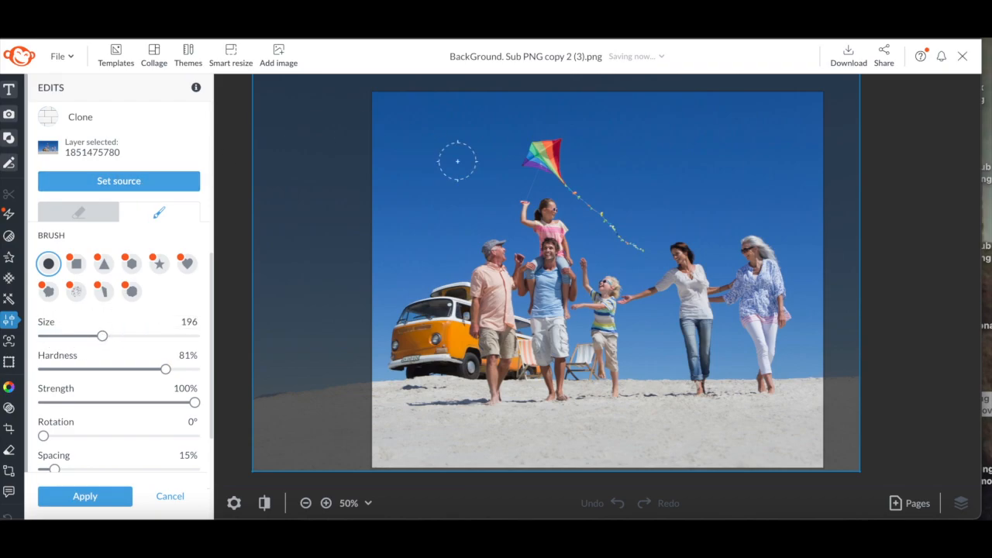
click(543, 156)
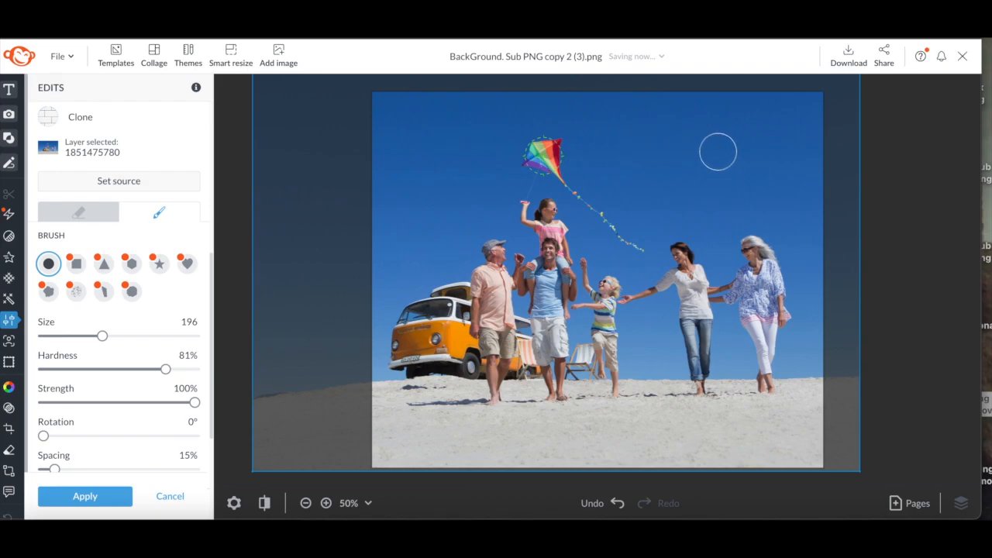
click(764, 150)
mouse_move(764, 149)
mouse_down()
mouse_move(744, 165)
mouse_move(758, 160)
mouse_move(768, 170)
mouse_move(772, 149)
mouse_move(759, 148)
mouse_move(783, 147)
mouse_move(783, 179)
mouse_move(830, 206)
mouse_move(797, 183)
mouse_move(828, 205)
mouse_move(803, 194)
mouse_move(775, 150)
mouse_move(754, 140)
mouse_up()
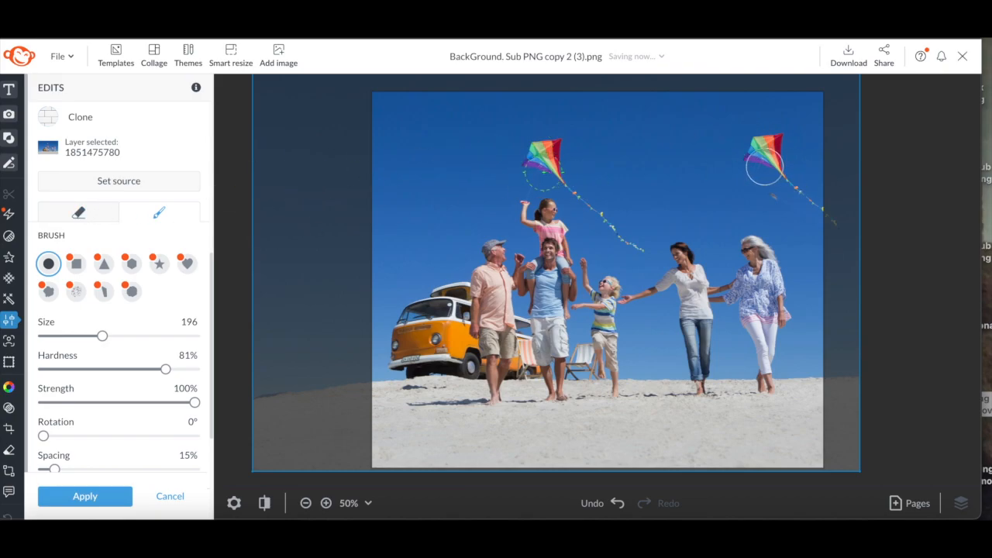
click(93, 219)
mouse_move(754, 181)
mouse_down()
mouse_move(770, 202)
mouse_move(745, 196)
mouse_up()
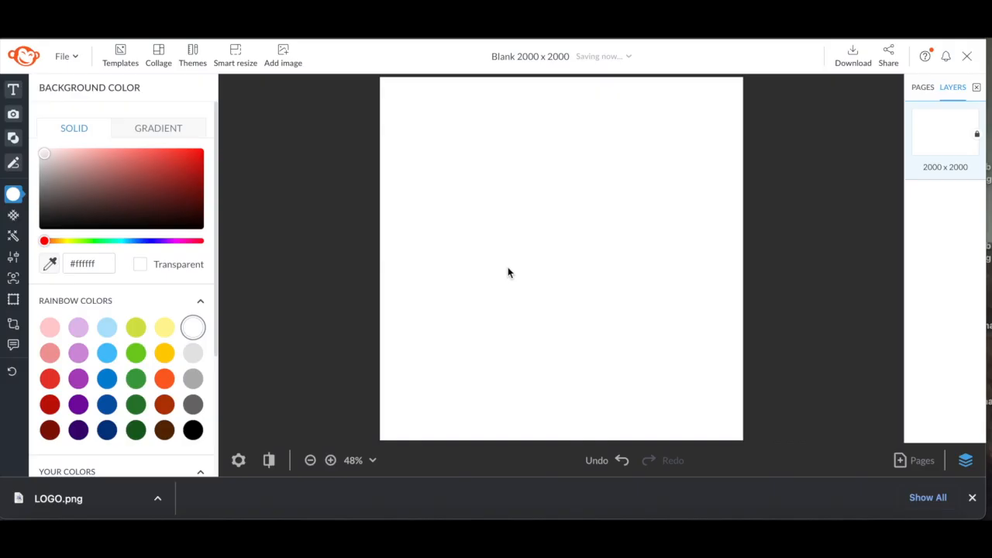
On a blank 2000 x 2000 canvas, add the stock photo of two women in white shirts found by searching "WHITE SHIRT"
click(284, 59)
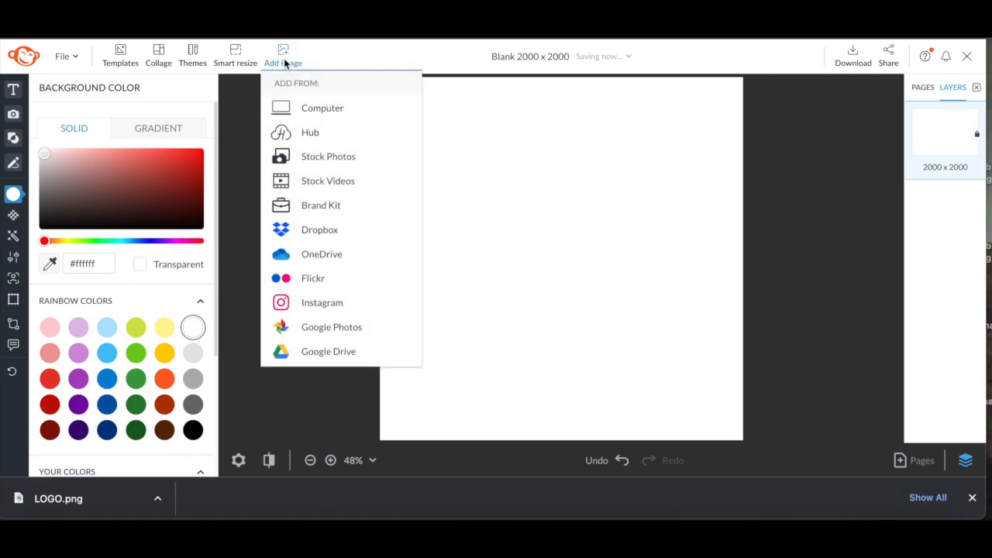
click(13, 117)
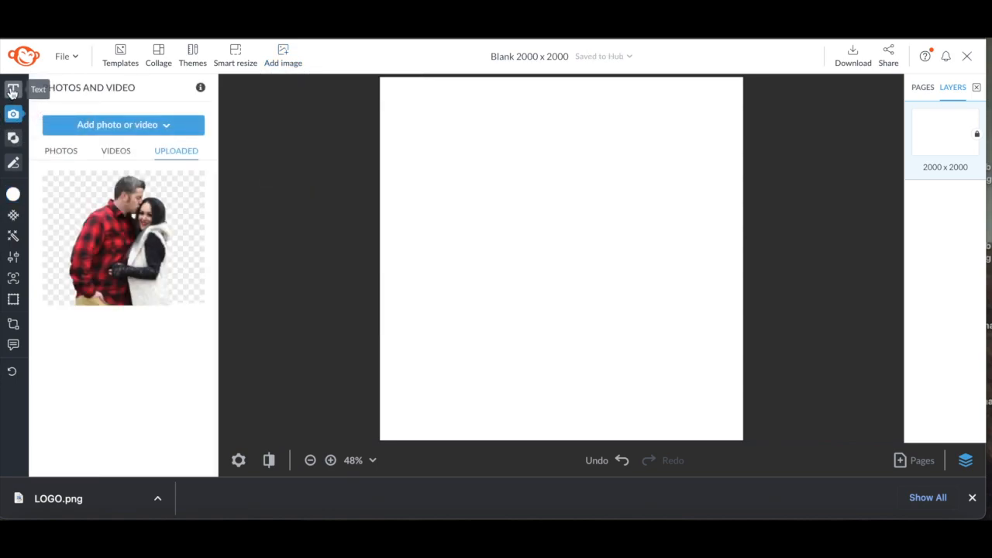
click(58, 152)
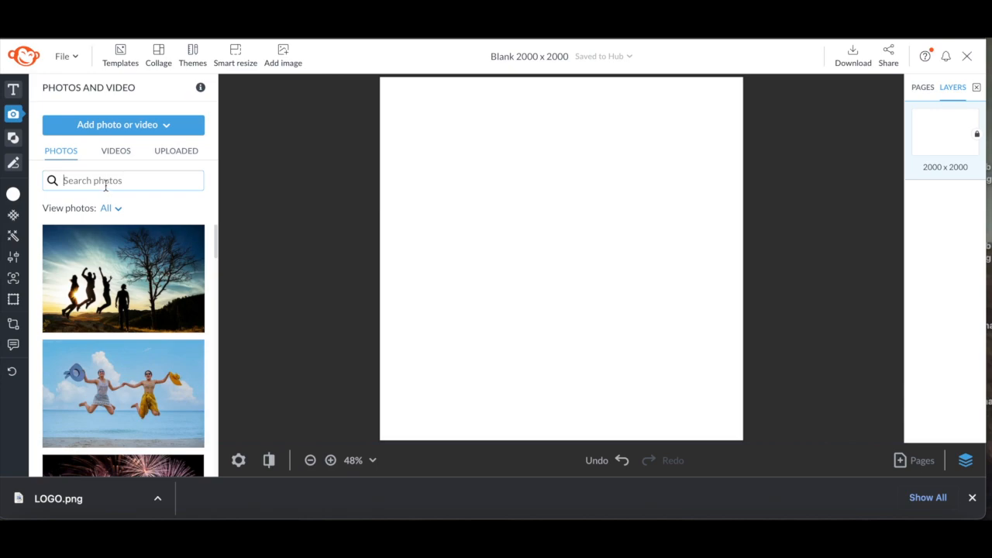
click(106, 186)
text(WHITE SHIRT)
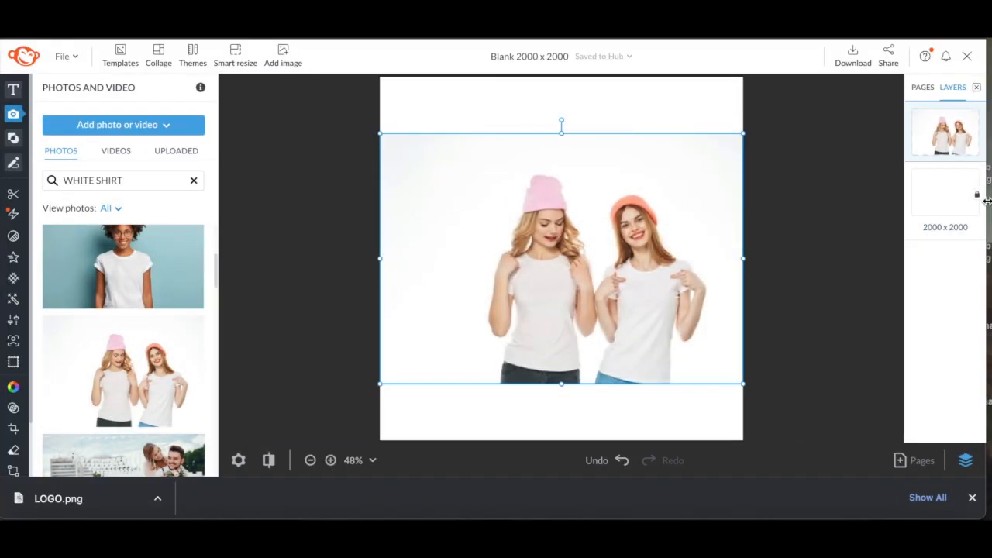
Delete the white fill of the canvas background layer to make it transparent
click(977, 195)
click(930, 192)
key(Delete)
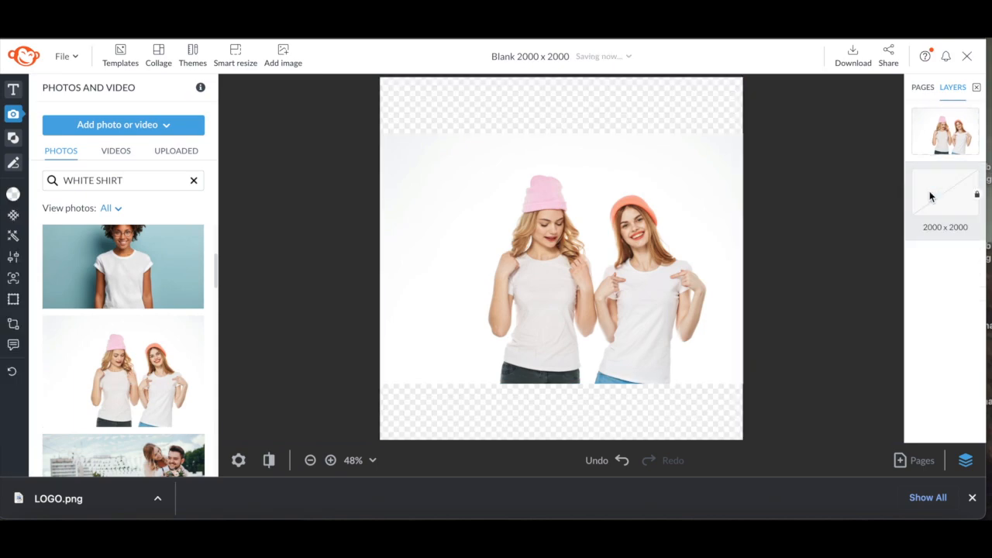
Select the women's photo and remove its background
click(496, 246)
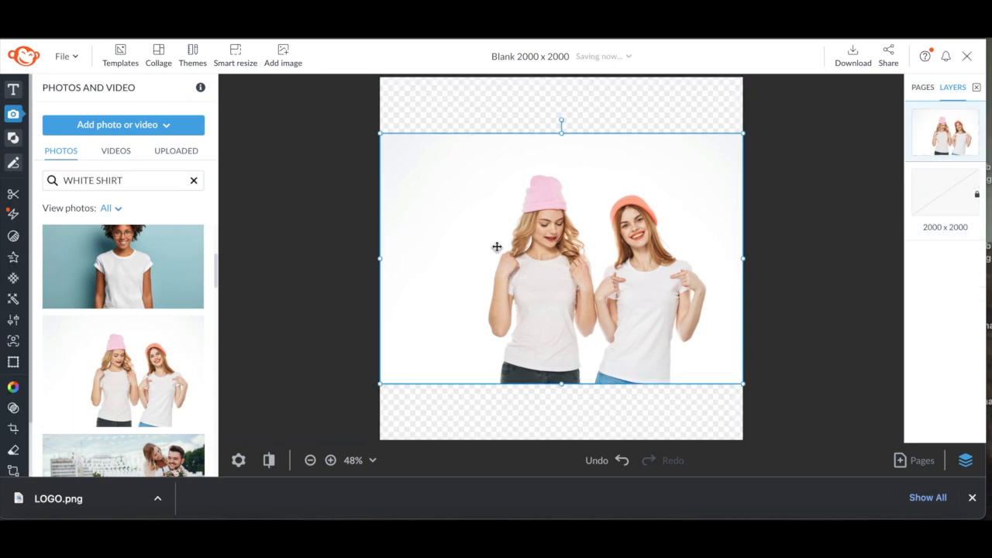
click(12, 195)
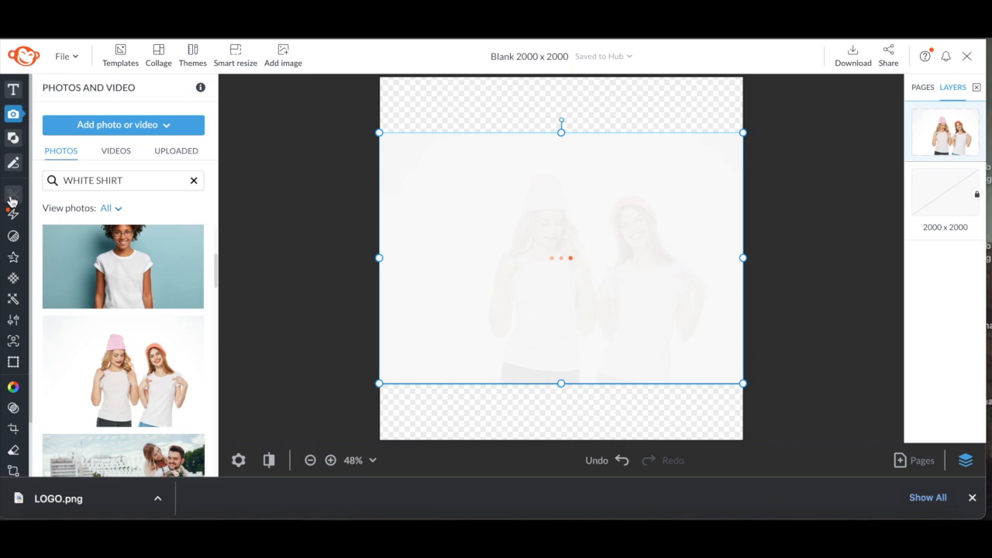
Search the stock photos for "brick background"
drag(128, 180, 35, 186)
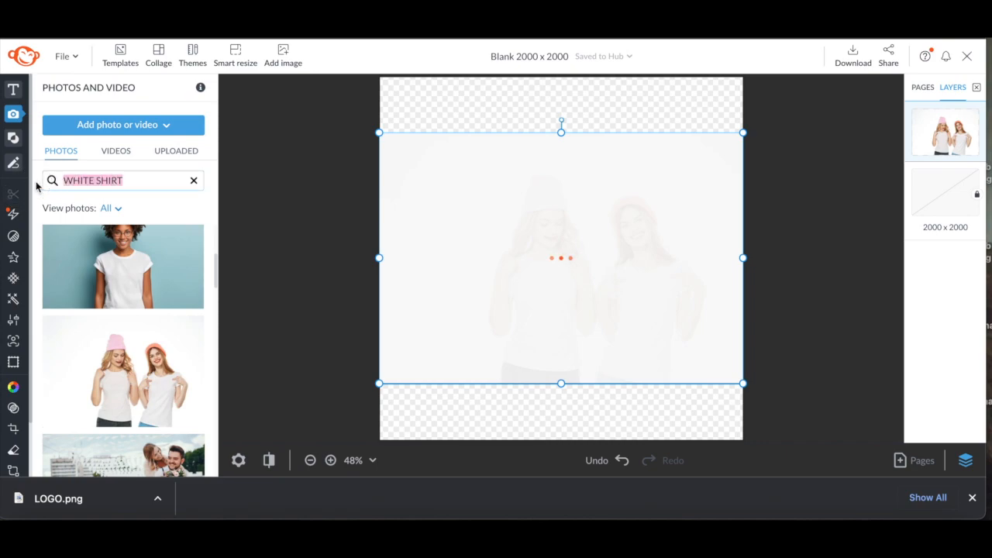
text(brick background)
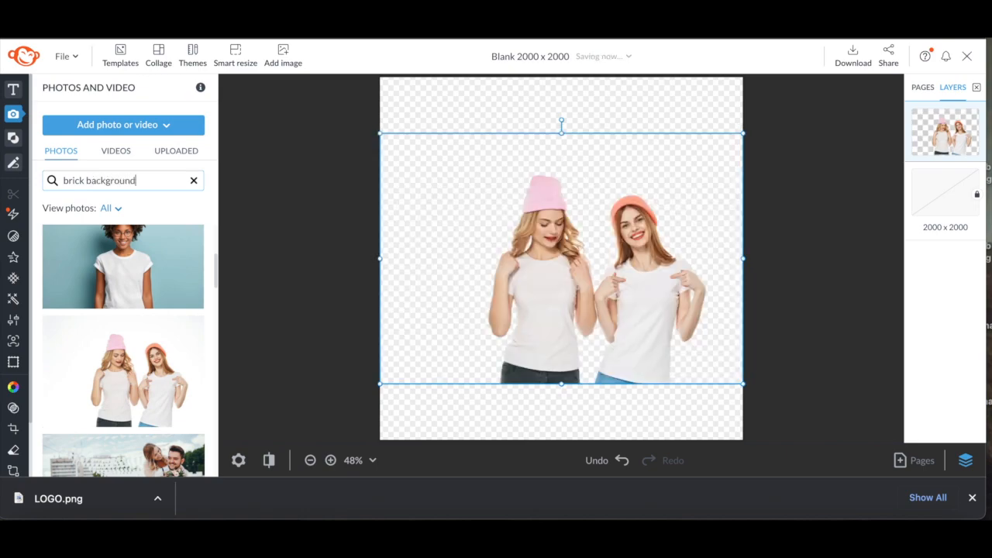
click(295, 200)
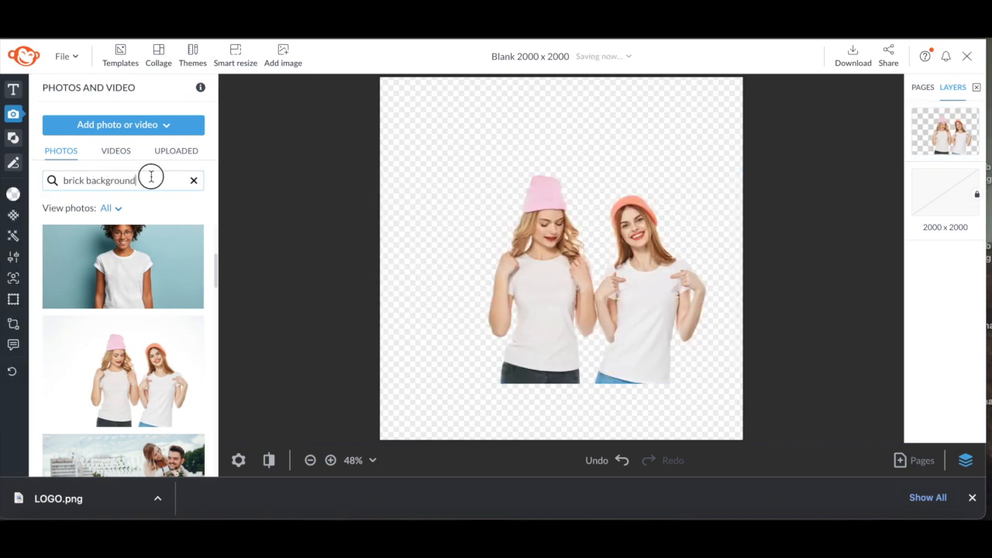
key(Return)
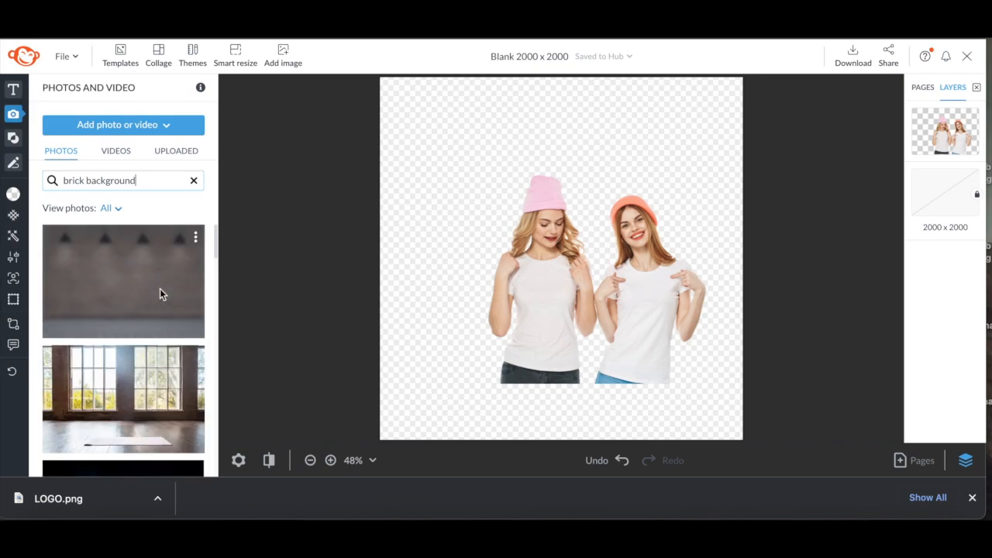
Add the brick-walled room photo, enlarge it to cover the canvas, and move its layer beneath the women
drag(134, 364, 535, 346)
drag(306, 307, 434, 396)
drag(361, 379, 237, 458)
drag(552, 256, 580, 214)
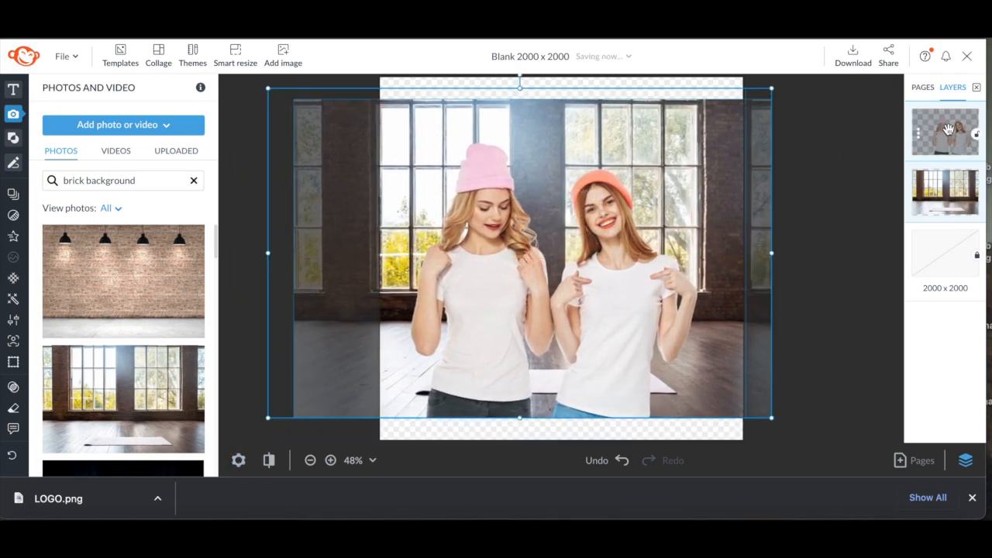
Recolour the magenta hat with Color Changer at hue 180°, saturation -100% and luminance 3%, then apply
mouse_move(15, 387)
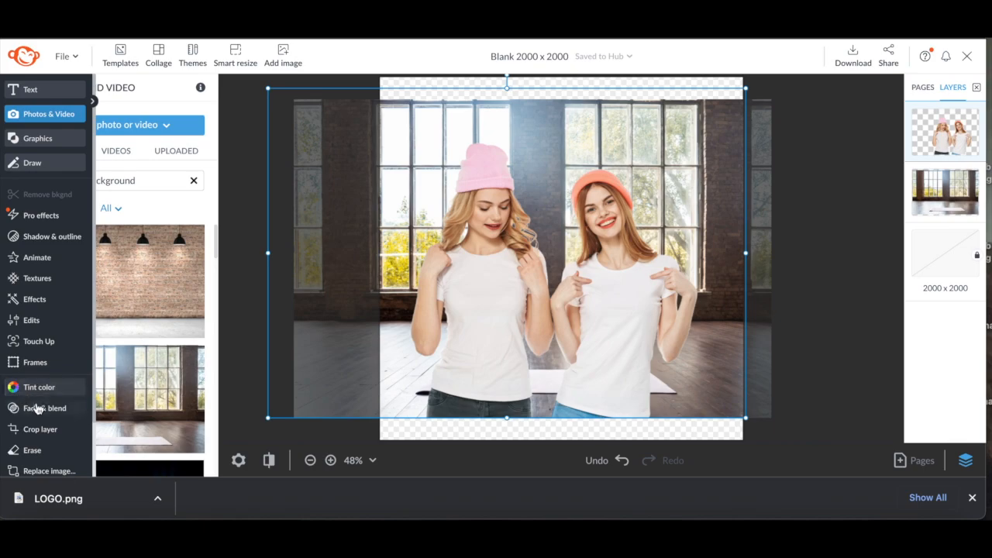
click(51, 321)
click(105, 429)
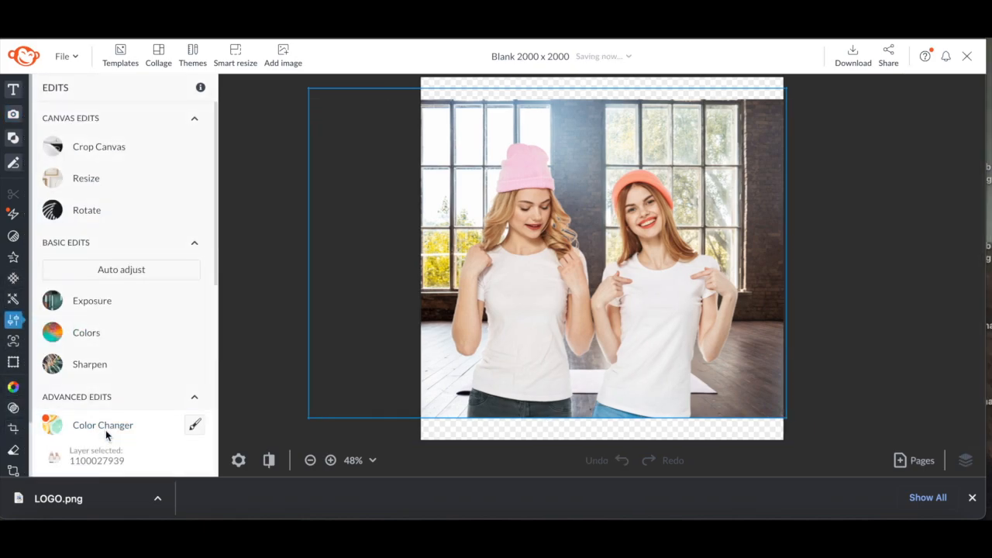
click(81, 263)
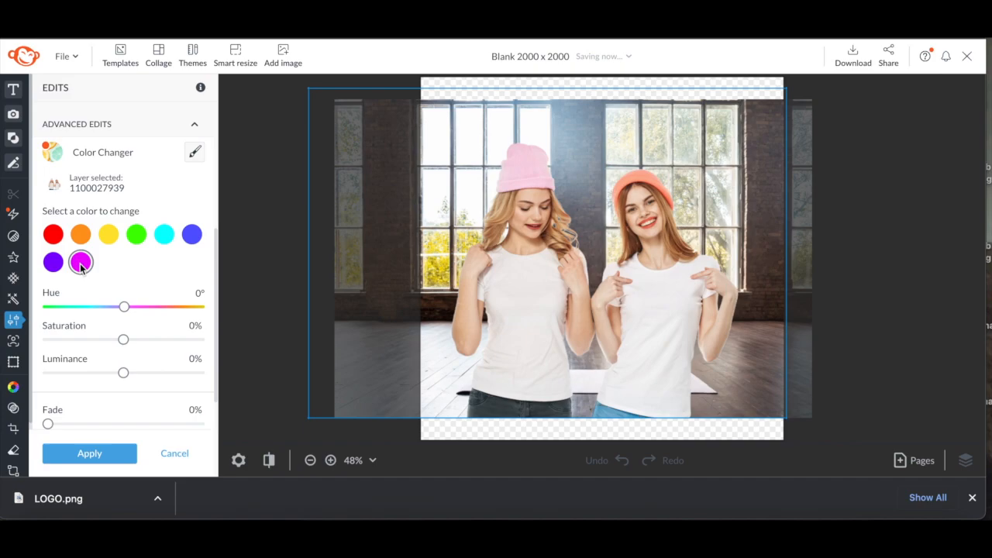
drag(124, 307, 75, 313)
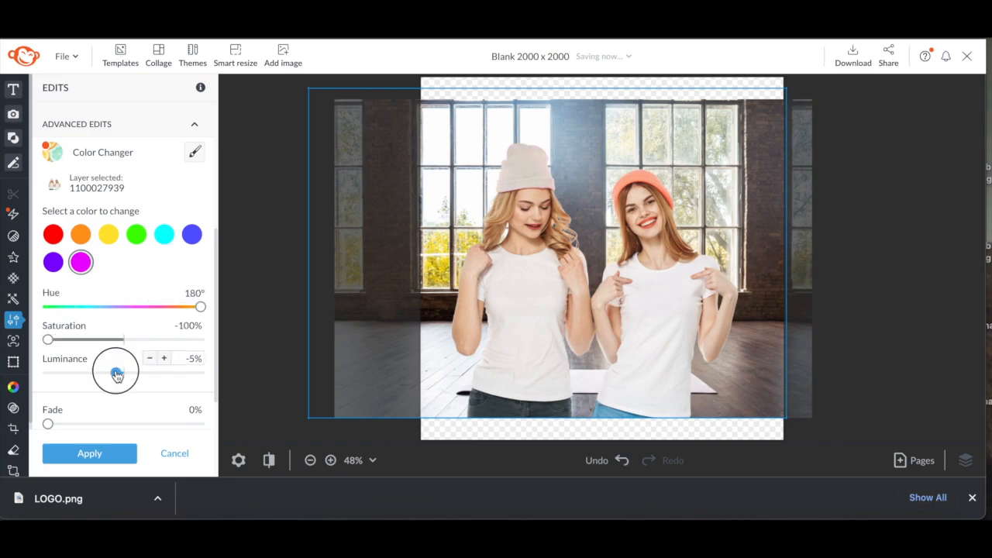
mouse_move(117, 374)
mouse_down()
mouse_move(102, 372)
mouse_move(129, 378)
mouse_up()
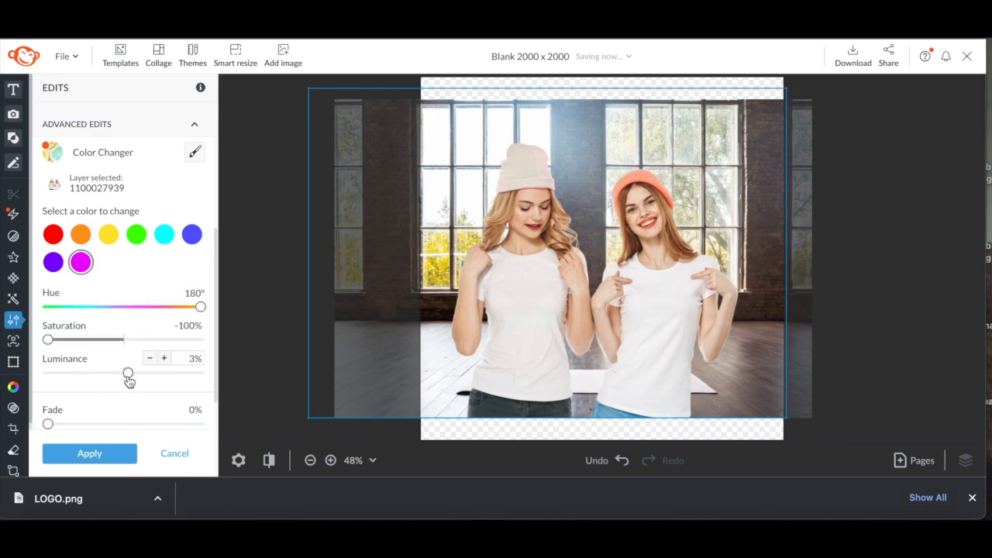
click(66, 457)
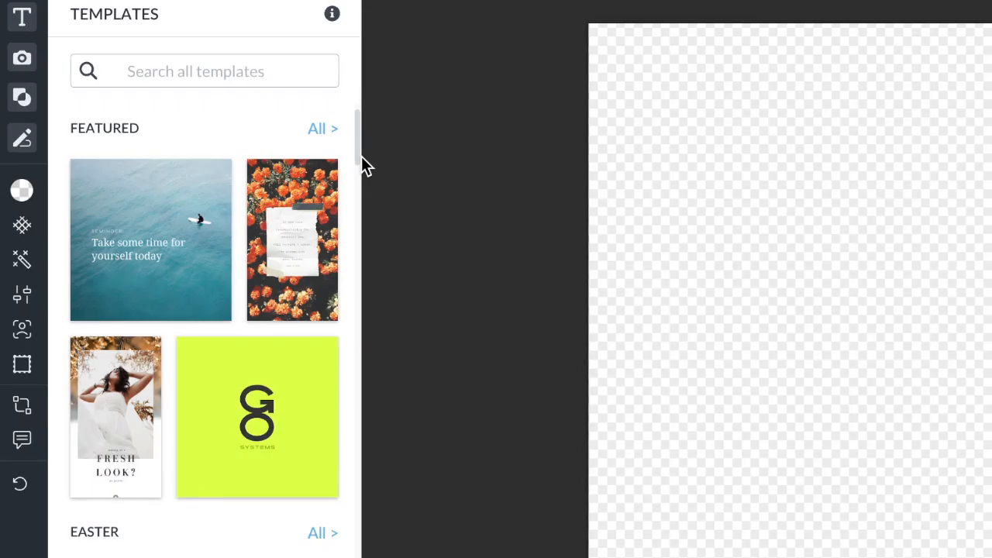
Browse the templates and preview the Business Plan, Annual Goals and business questionnaire templates
drag(359, 152, 275, 138)
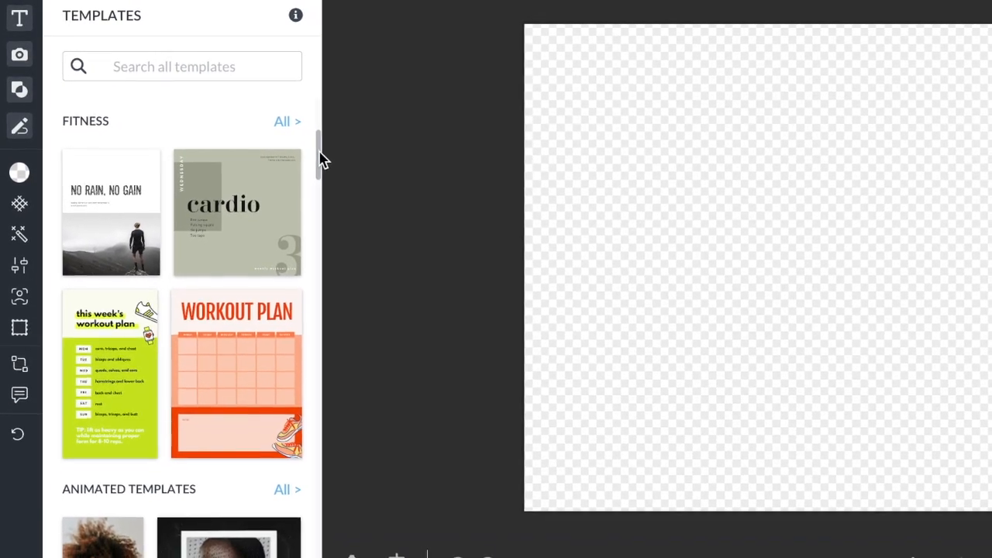
drag(290, 140, 278, 241)
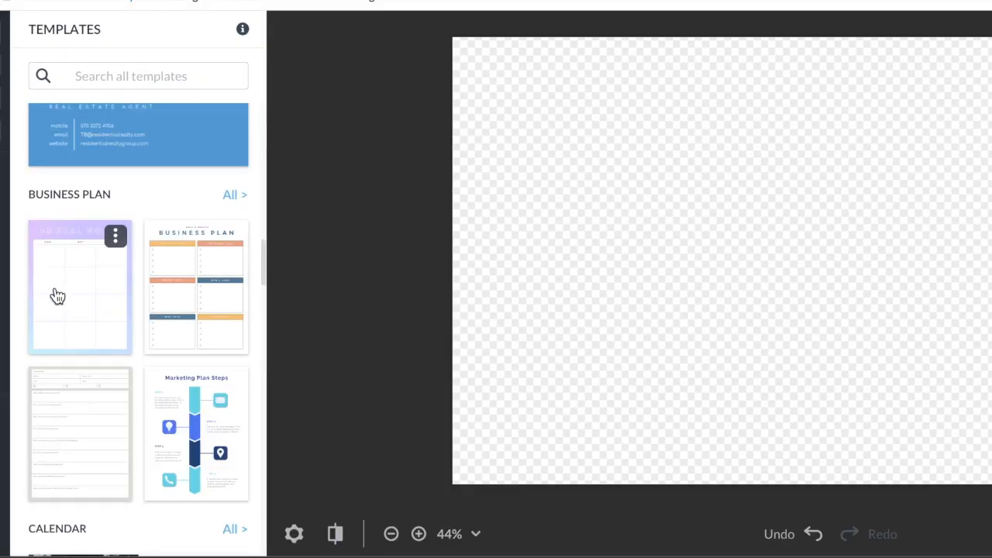
click(166, 312)
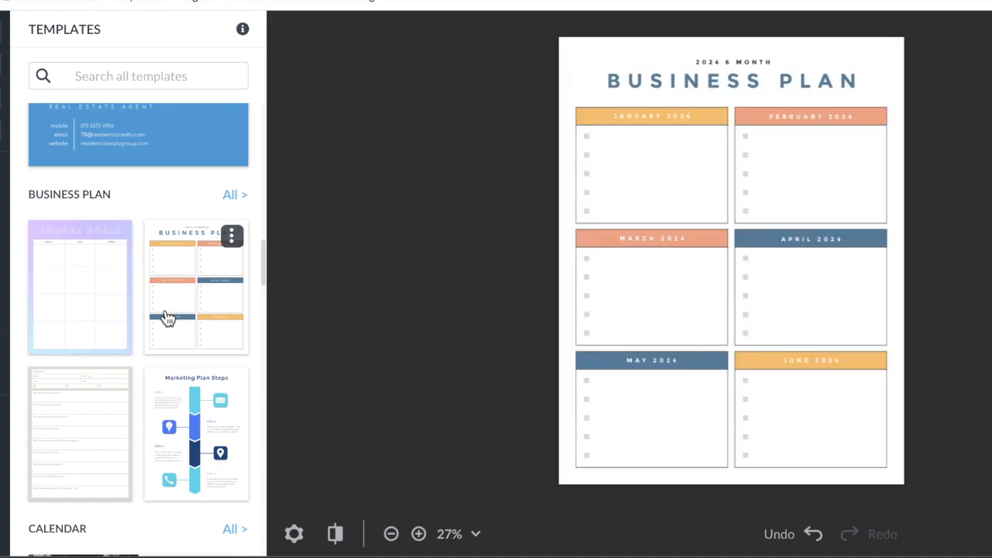
click(77, 295)
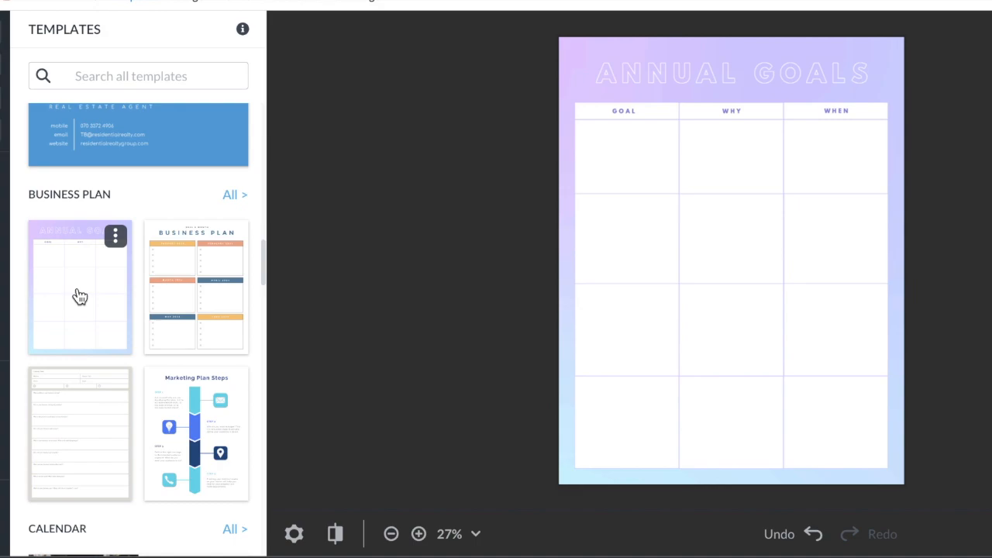
click(89, 445)
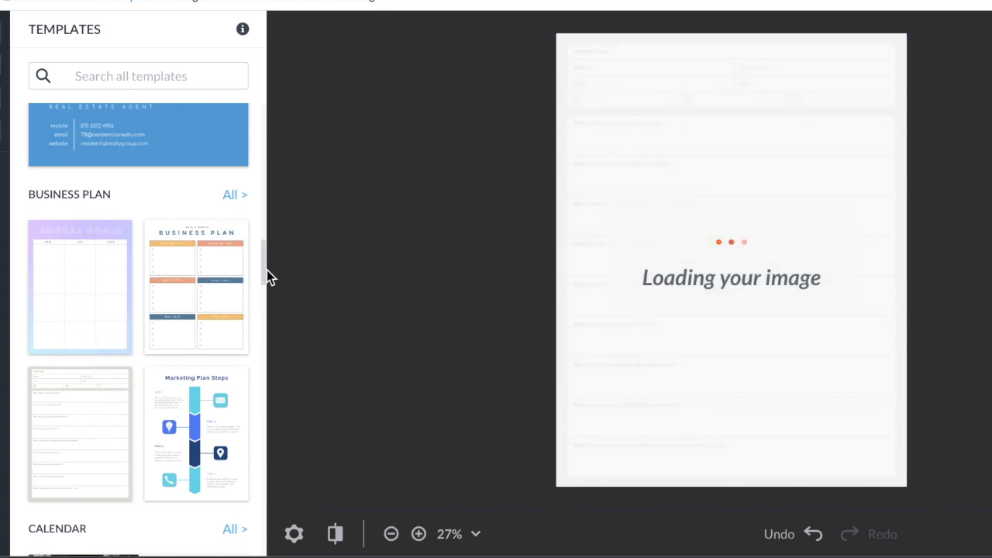
Open the Daily Checklist template and select its cupcake graphic
drag(266, 266, 269, 309)
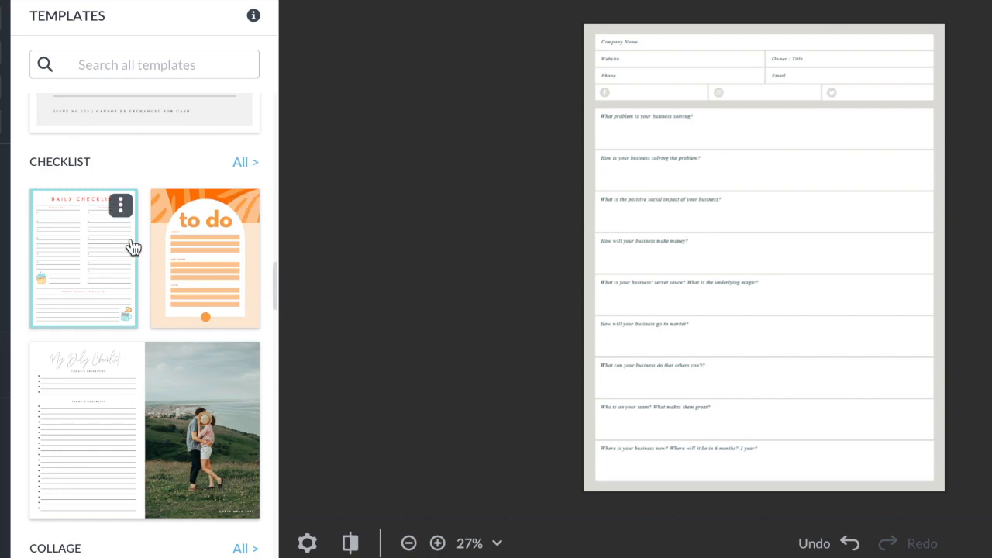
click(69, 257)
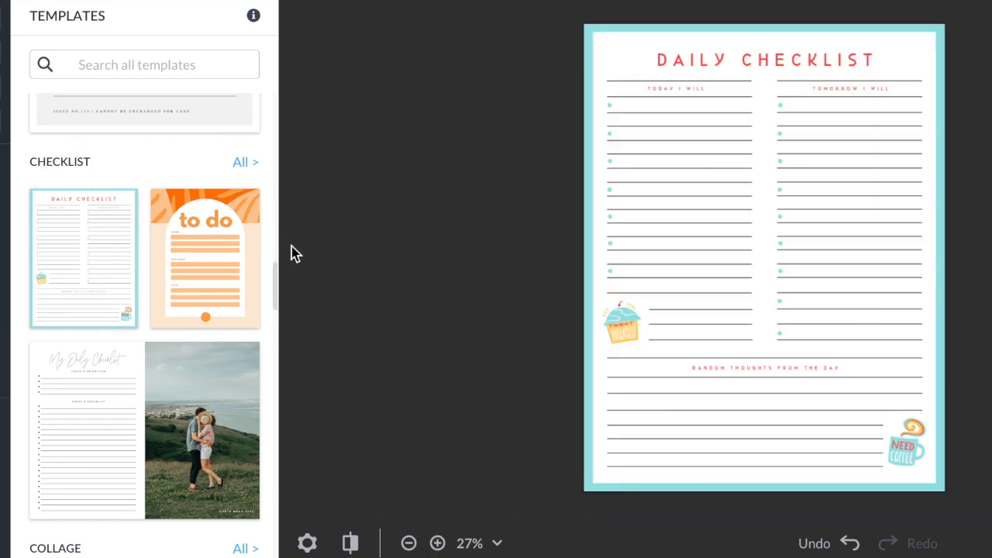
click(624, 327)
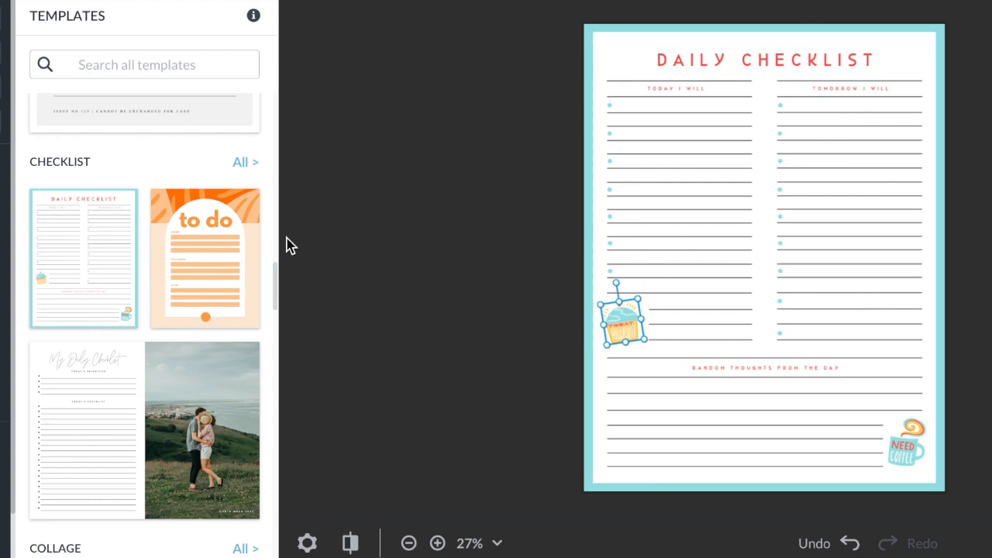
Open the inspiration mood board template and replace its lower-left image placeholder with a cactus stock photo
scroll(272, 281, down, 5)
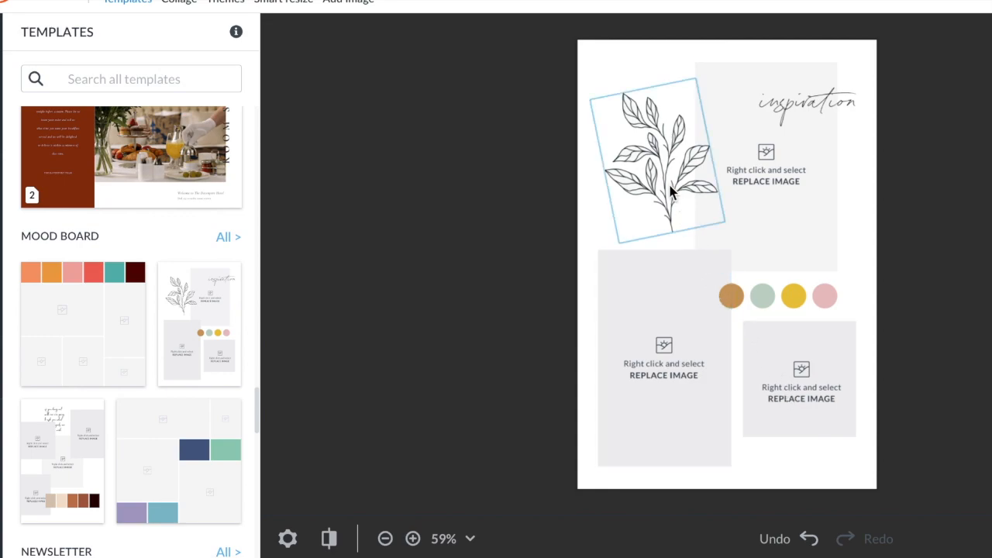
click(673, 404)
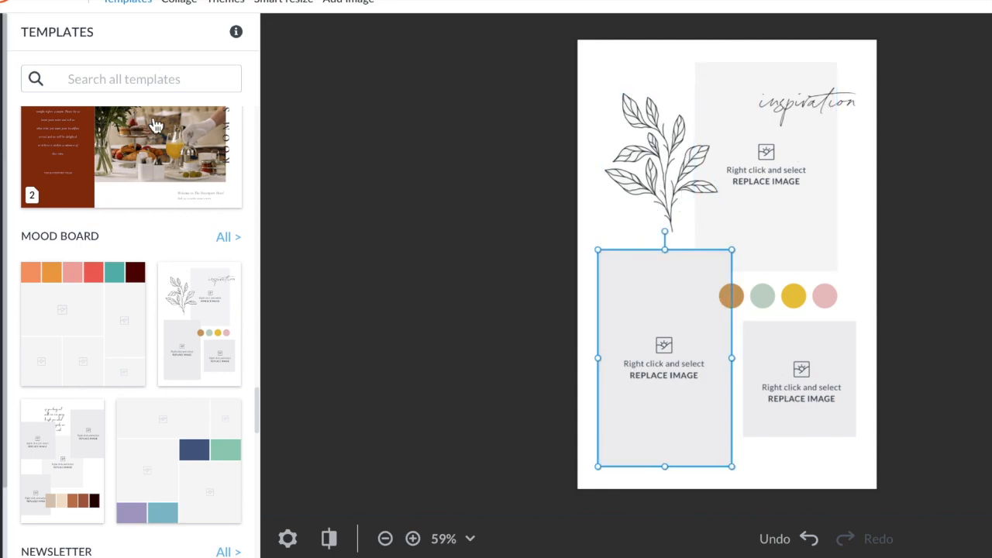
right_click(609, 370)
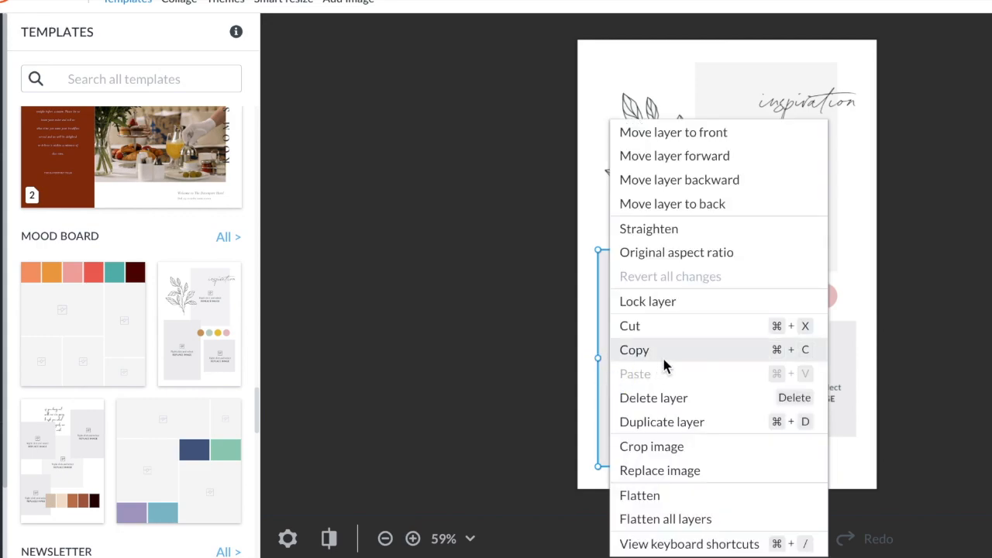
click(684, 472)
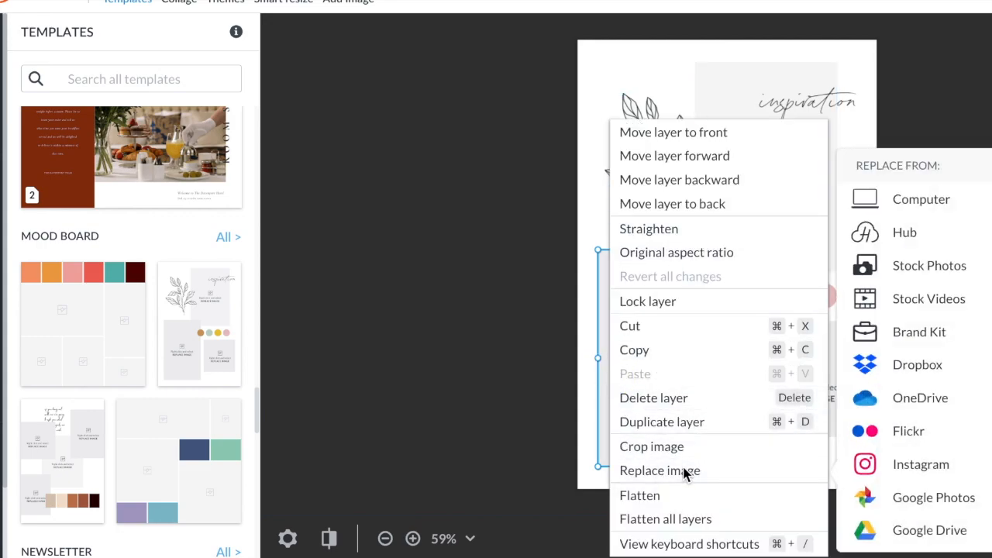
click(912, 269)
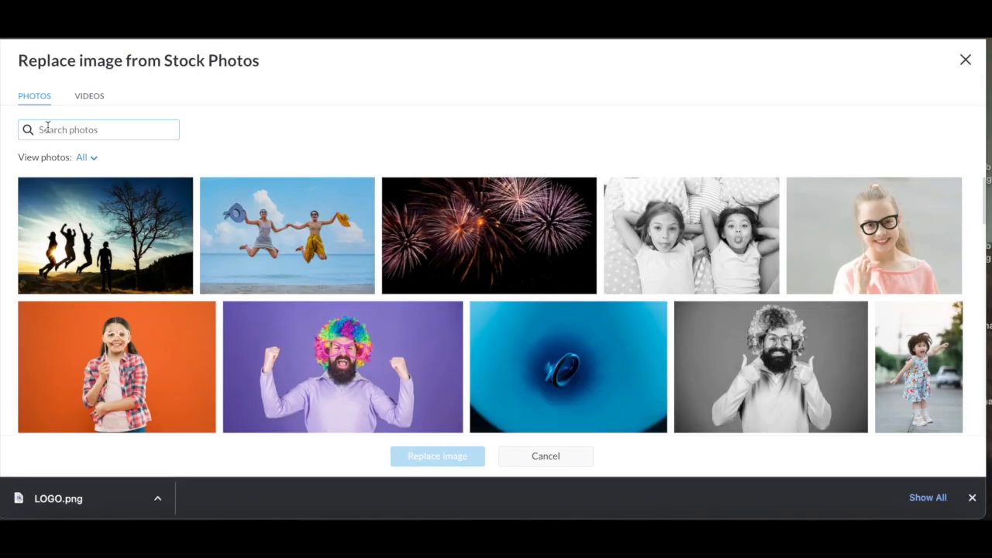
click(47, 130)
text(cactus)
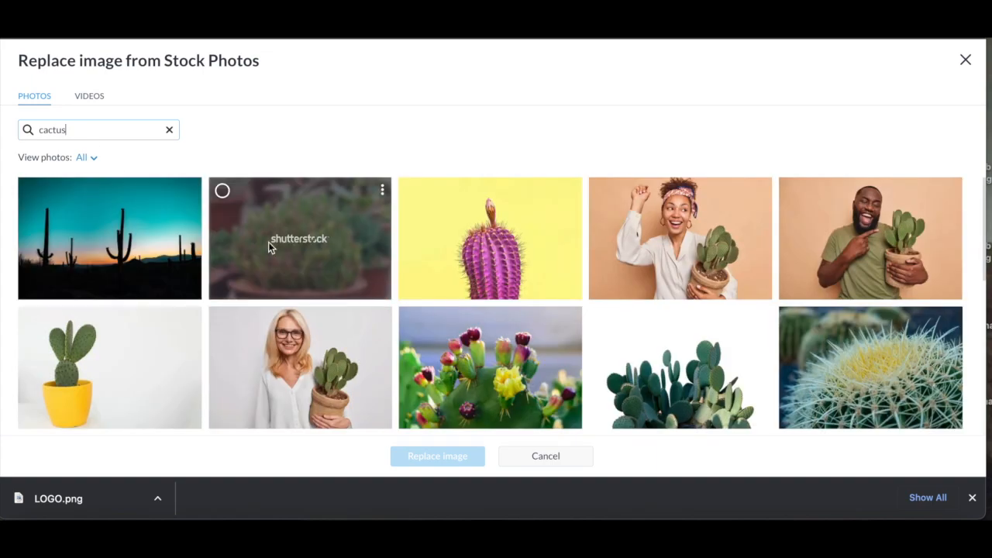
click(269, 245)
click(444, 453)
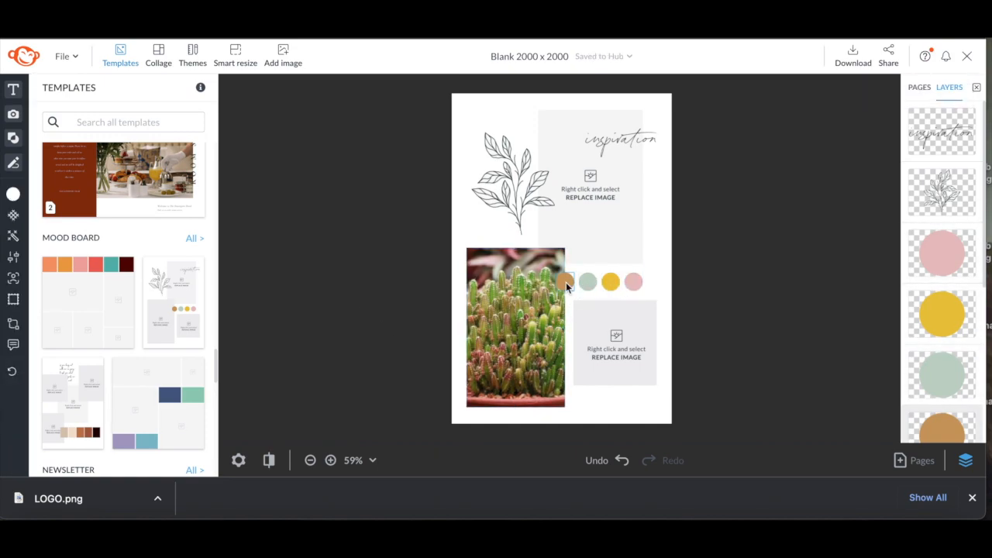
Recolour the first (orange) colour circle by sampling a reddish-brown, #7d3123, from the cactus photo with the eyedropper
click(566, 282)
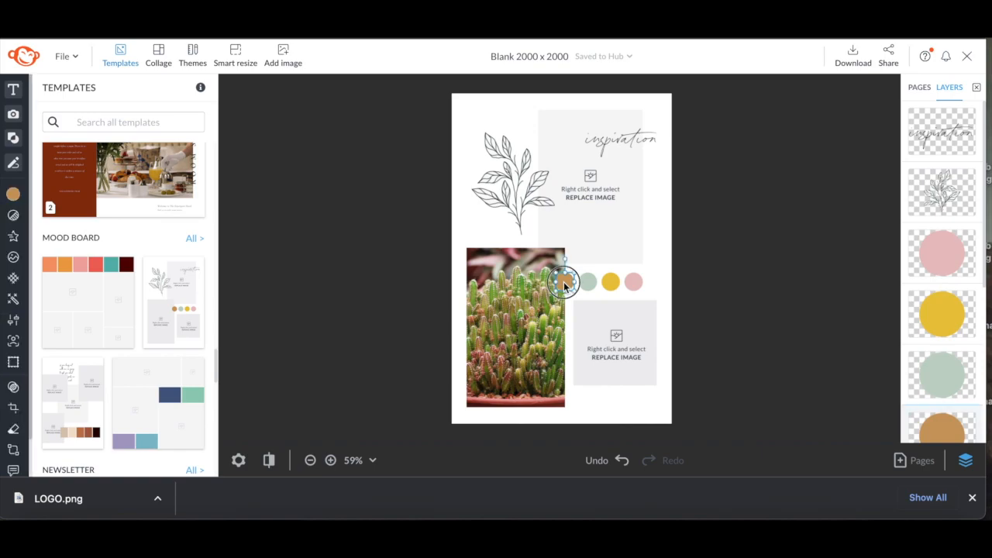
click(14, 195)
click(50, 264)
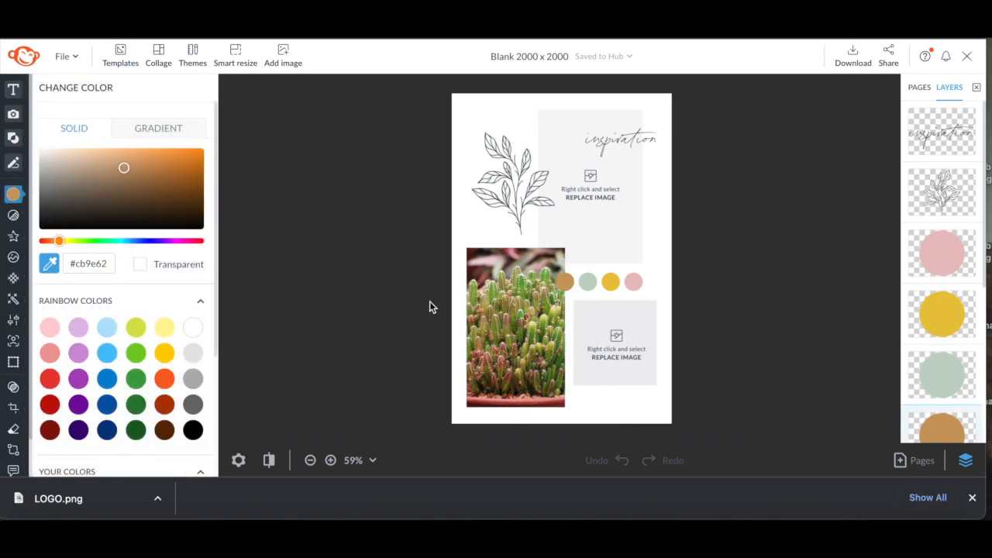
click(510, 379)
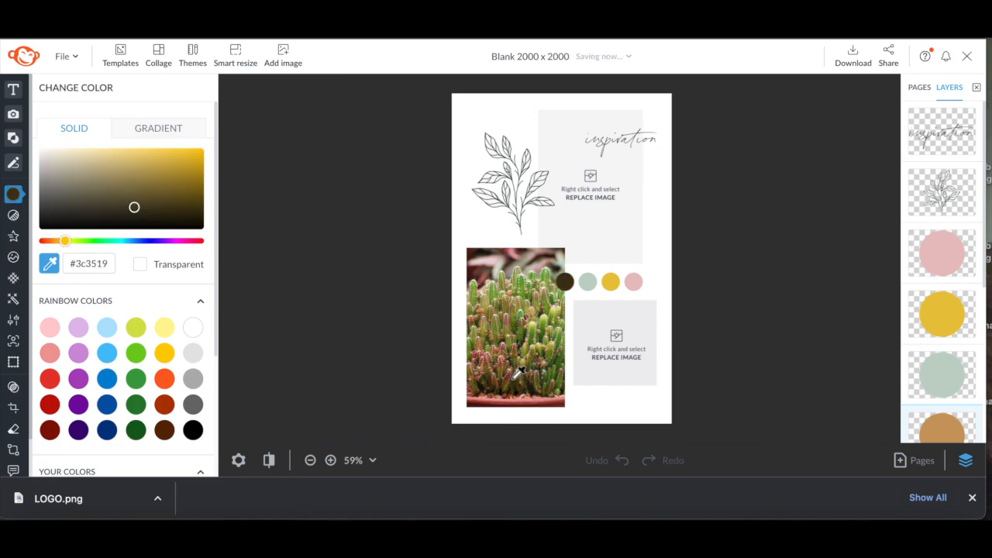
click(509, 377)
click(509, 377)
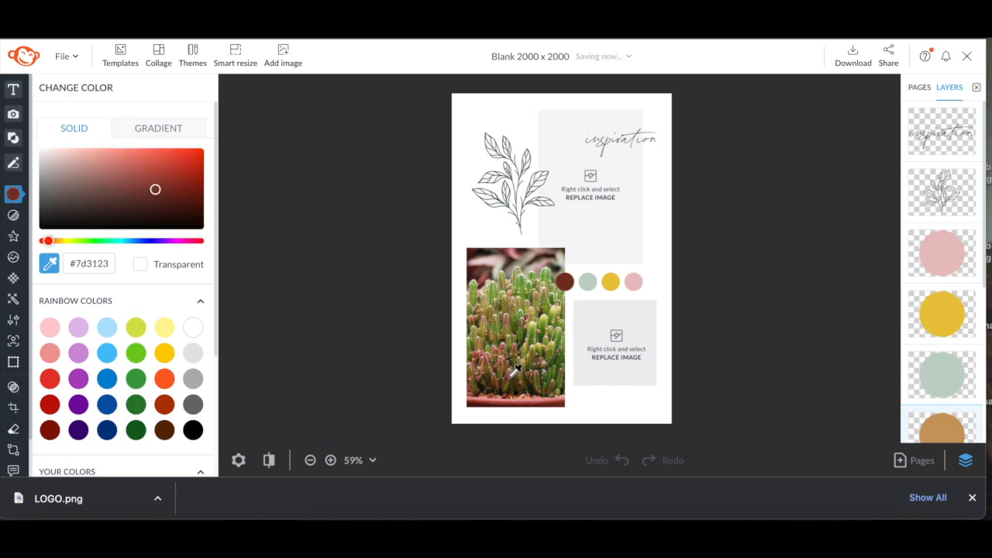
click(509, 377)
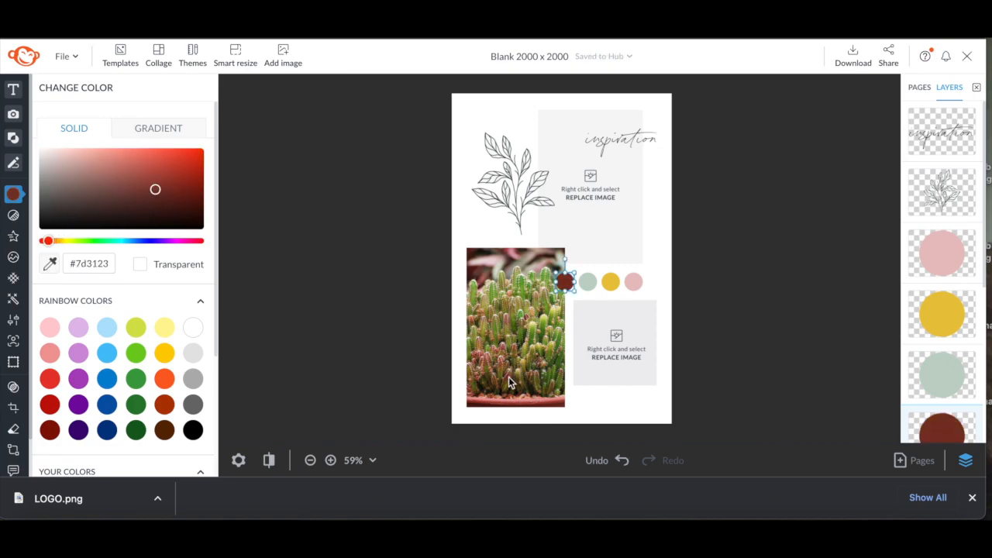